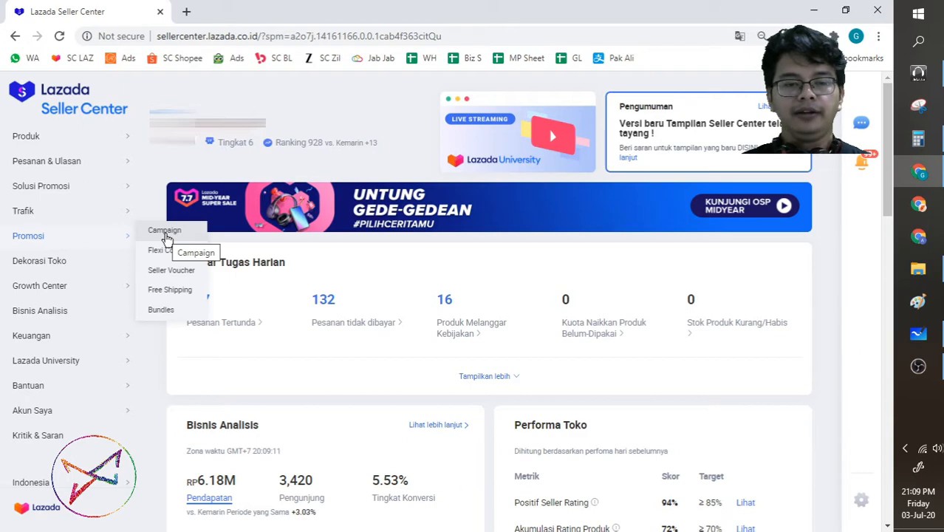
Step: Open the Campaign page under Promosi and look through its promo types and the special invitations for Promo Lazada
click(165, 232)
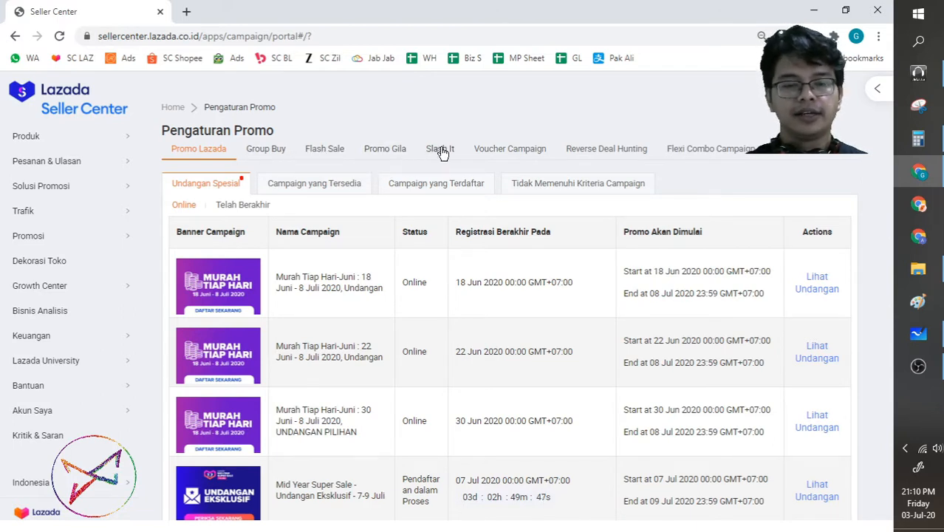
click(849, 150)
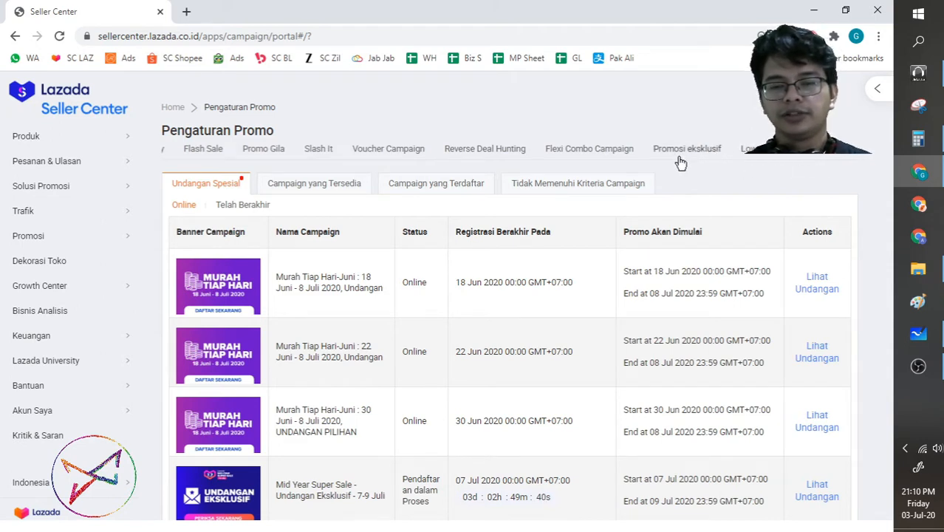
click(164, 150)
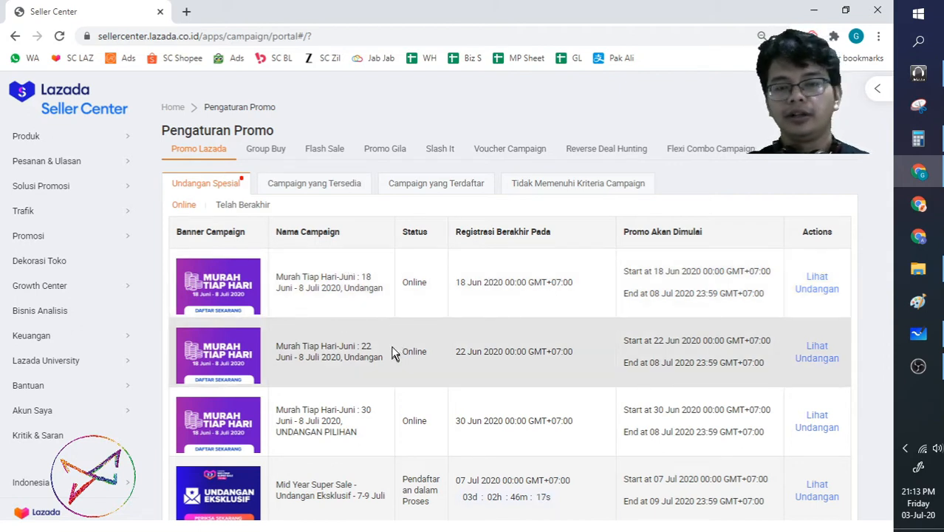
scroll(397, 348, down, 2)
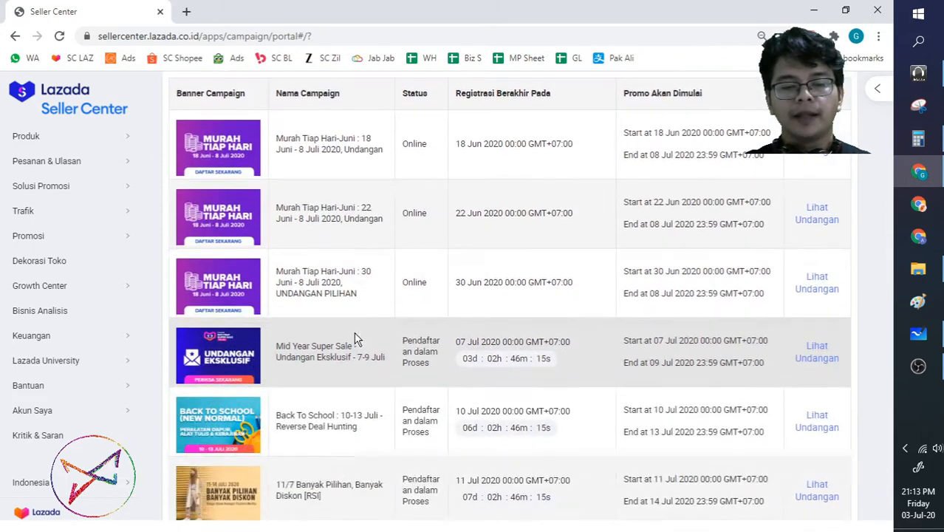
scroll(355, 345, up, 2)
scroll(356, 345, up, 1)
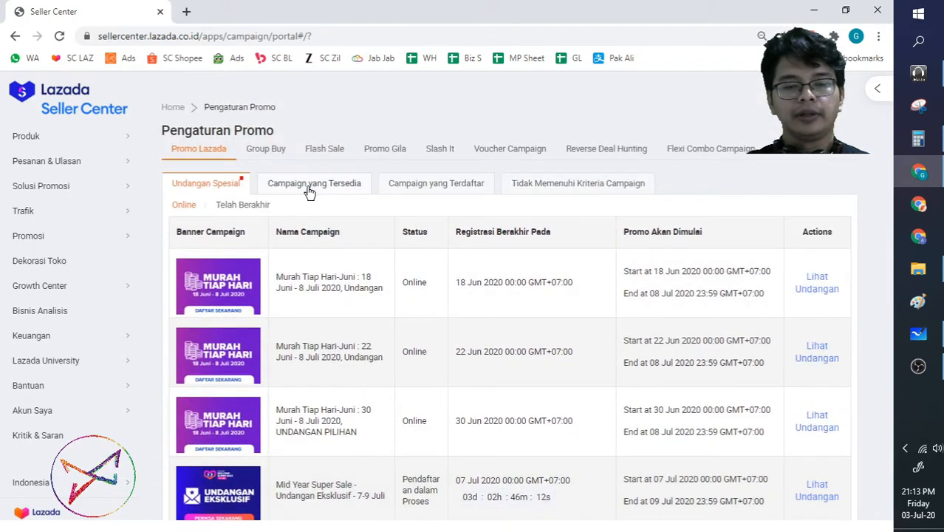
Step: Show the available Promo Lazada campaigns and review their names, seller counts, registration deadlines and promo periods
click(309, 187)
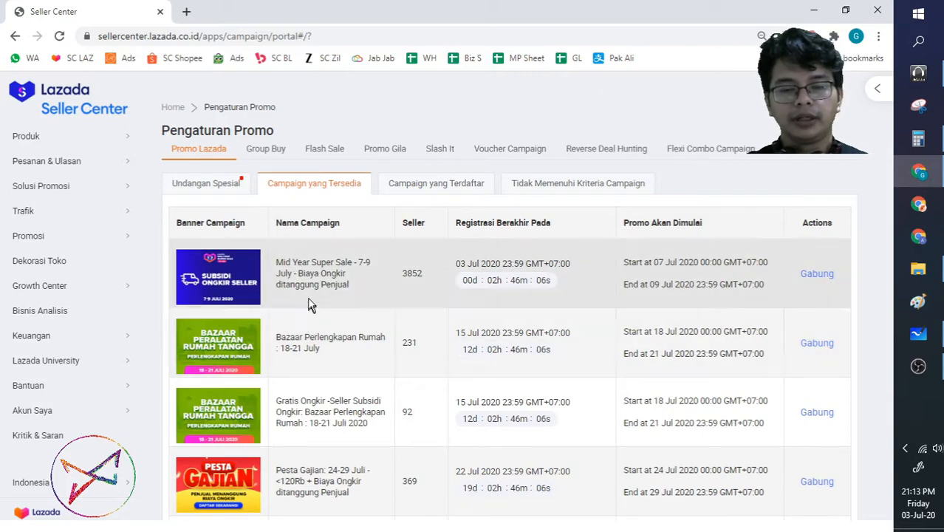
scroll(281, 354, down, 5)
scroll(233, 399, up, 5)
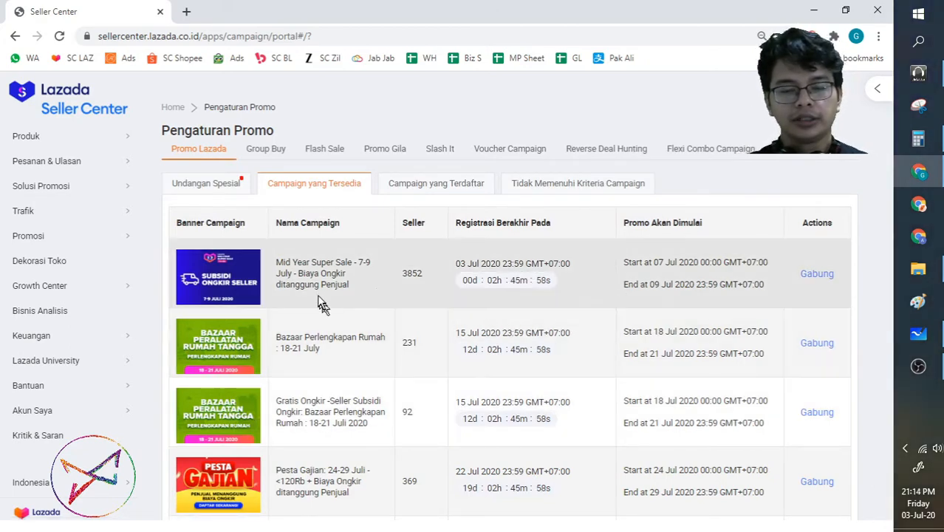
scroll(281, 369, down, 2)
scroll(275, 373, up, 2)
scroll(273, 377, down, 2)
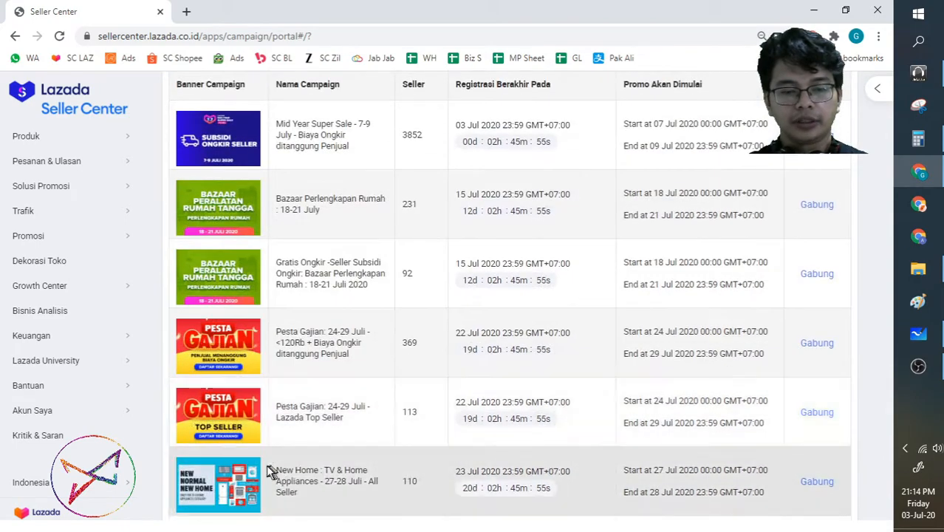
scroll(284, 392, up, 1)
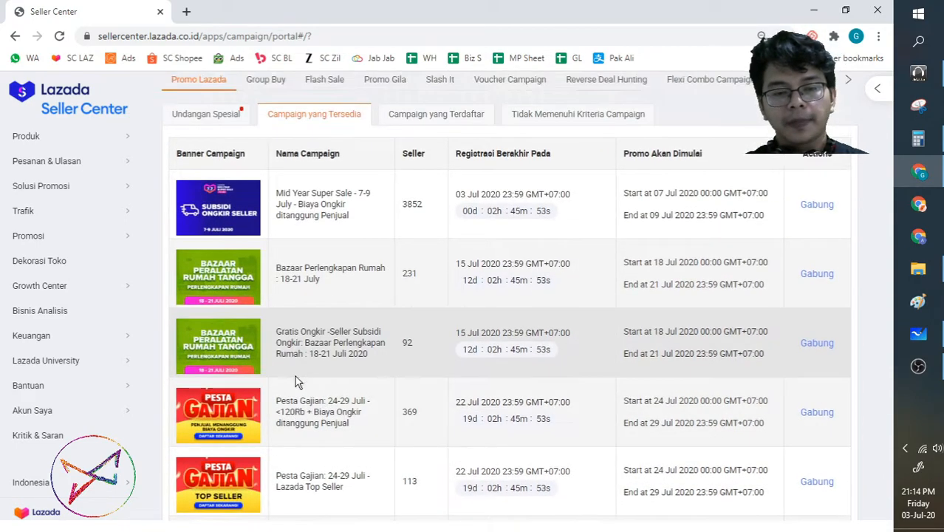
scroll(292, 379, down, 1)
scroll(288, 381, up, 1)
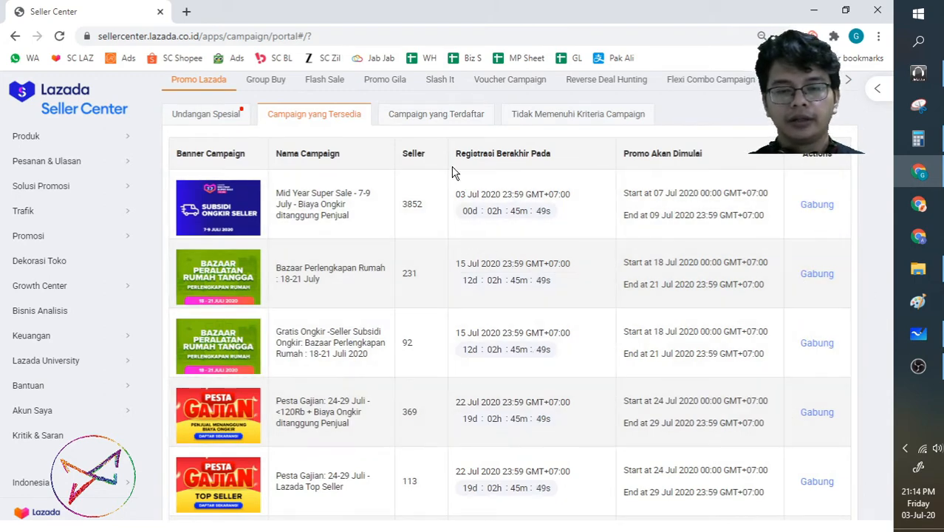
scroll(513, 264, down, 1)
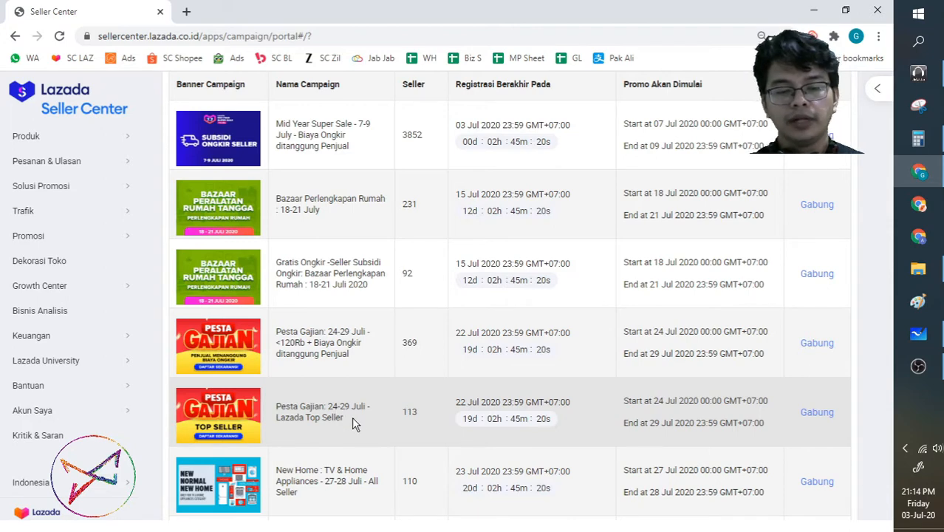
scroll(358, 430, up, 1)
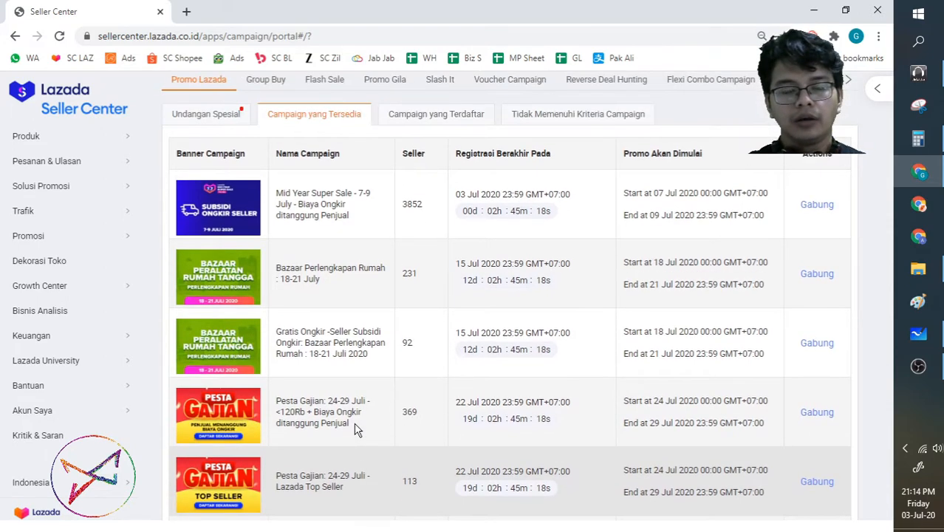
scroll(357, 430, down, 1)
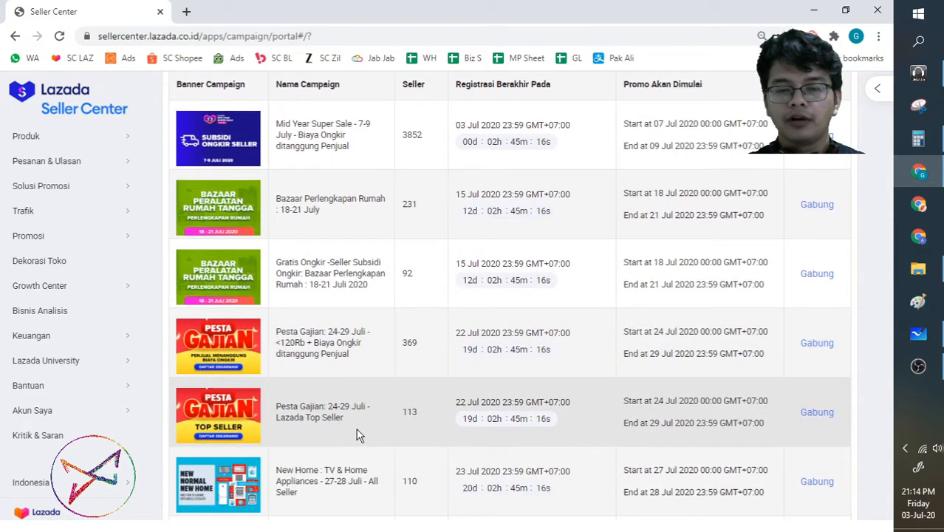
scroll(356, 429, up, 2)
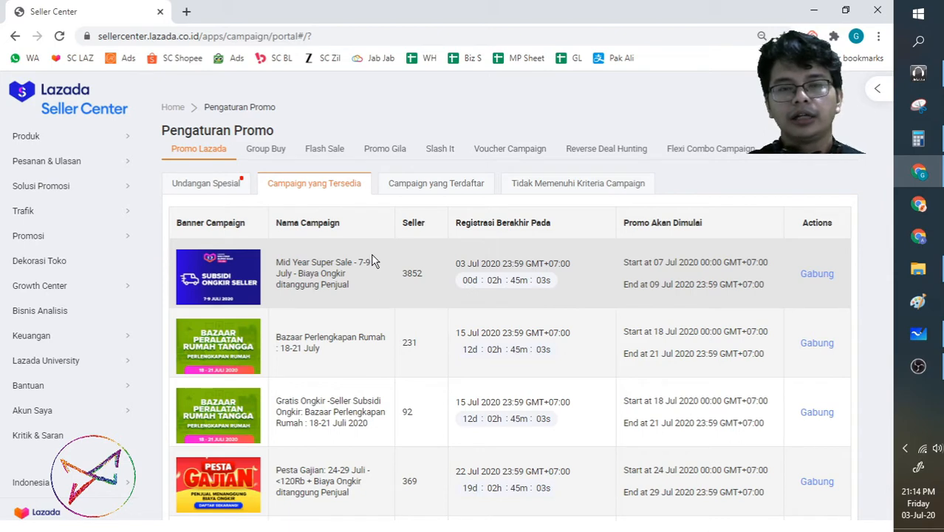
scroll(303, 443, down, 1)
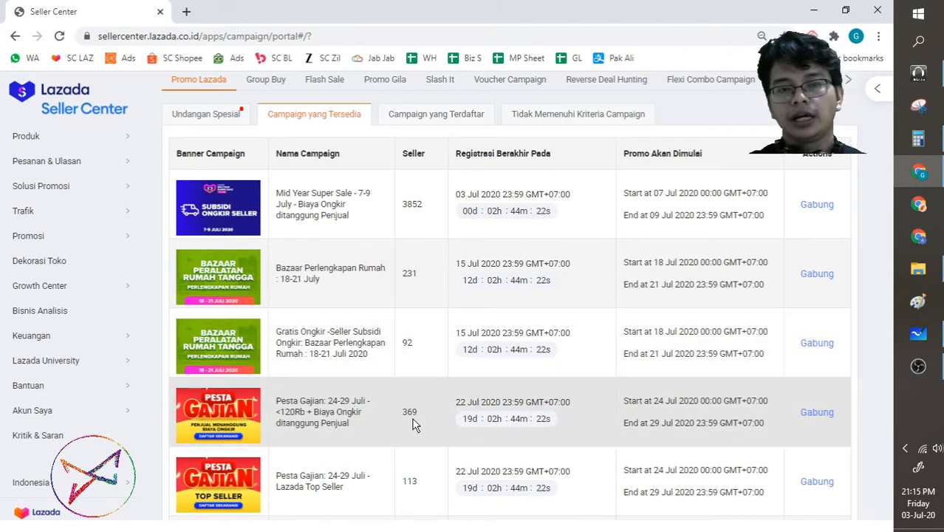
Step: Examine the category-specific campaigns further down the available list, such as New Home, Minggu sehat Lazada and Kitchen Appliances
scroll(347, 418, down, 3)
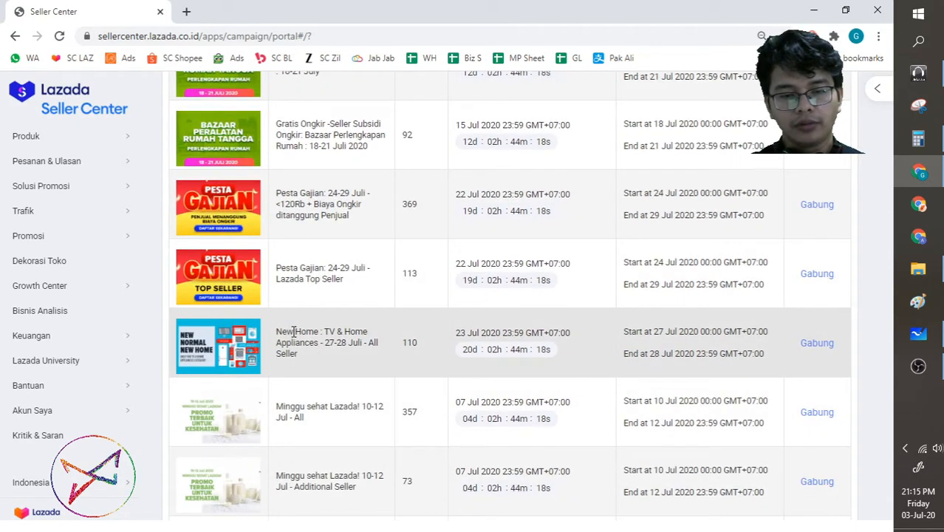
drag(295, 333, 377, 341)
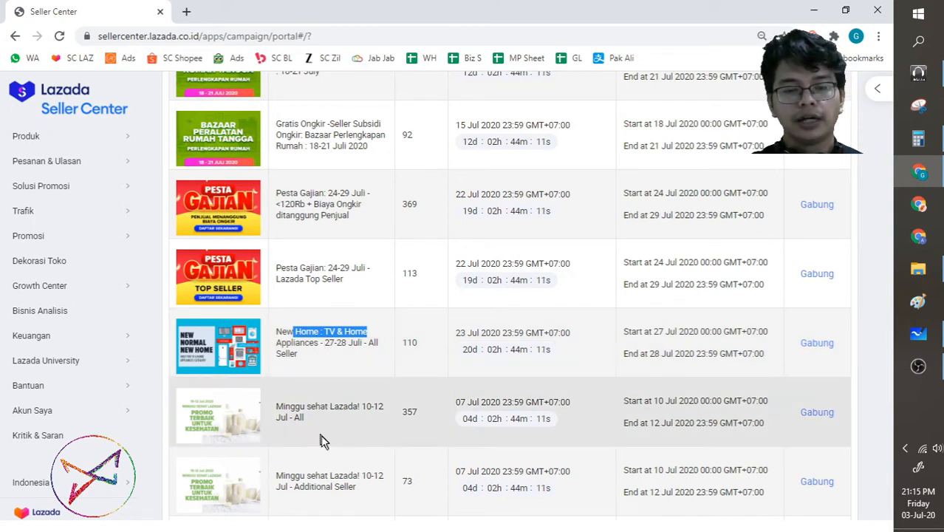
scroll(322, 443, down, 1)
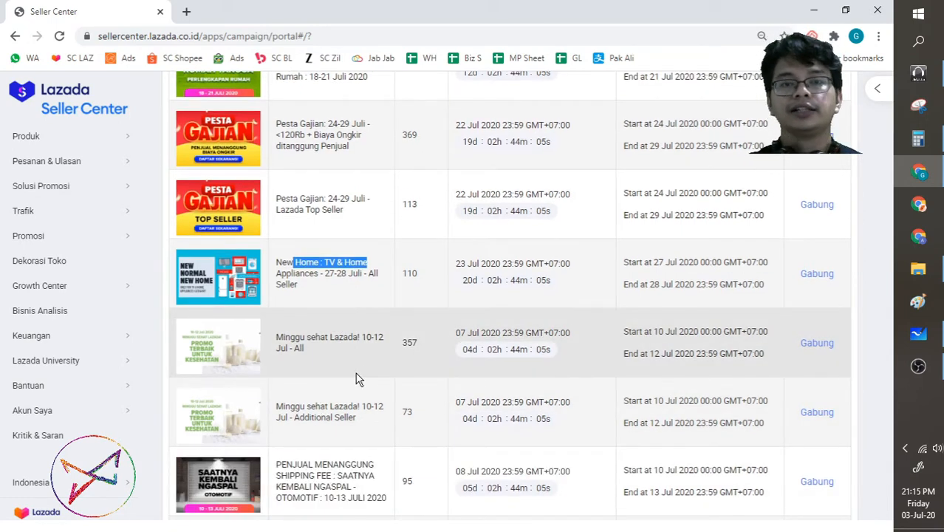
scroll(316, 442, down, 1)
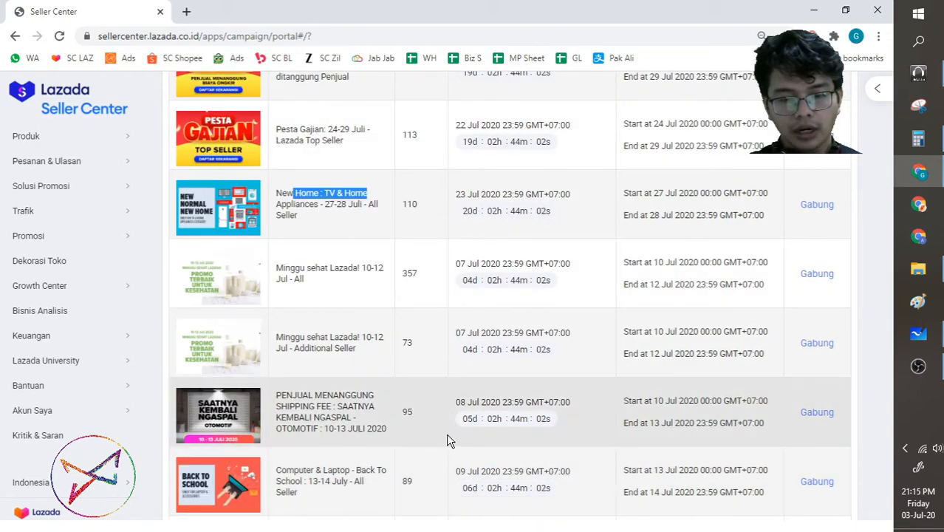
scroll(328, 416, down, 1)
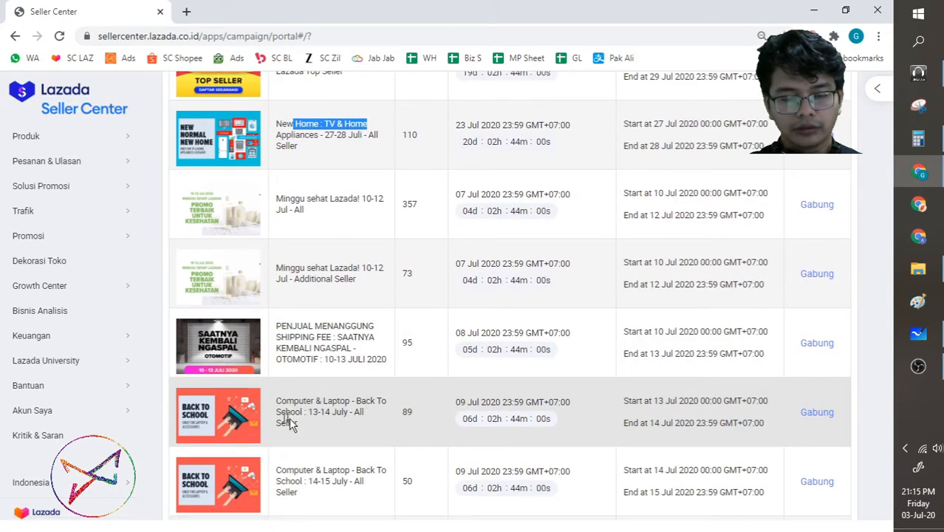
scroll(287, 414, down, 3)
scroll(296, 370, down, 1)
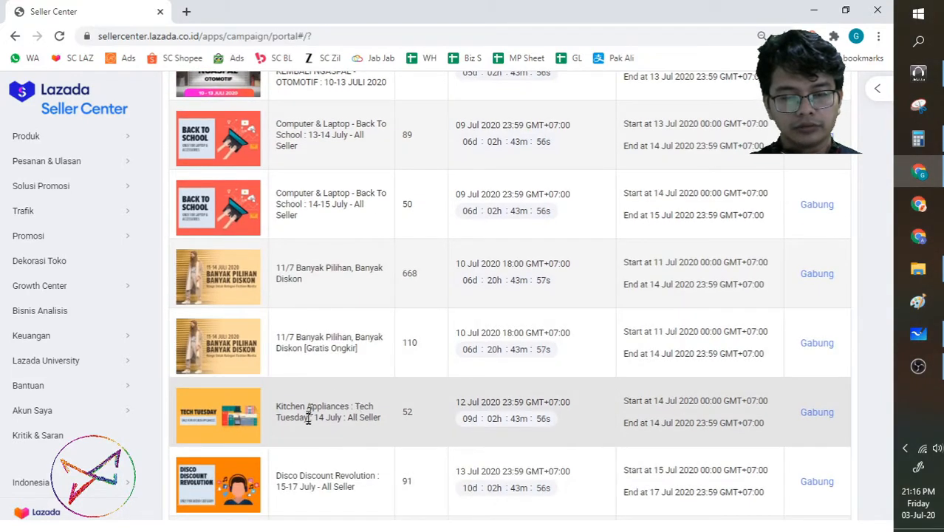
scroll(330, 444, up, 9)
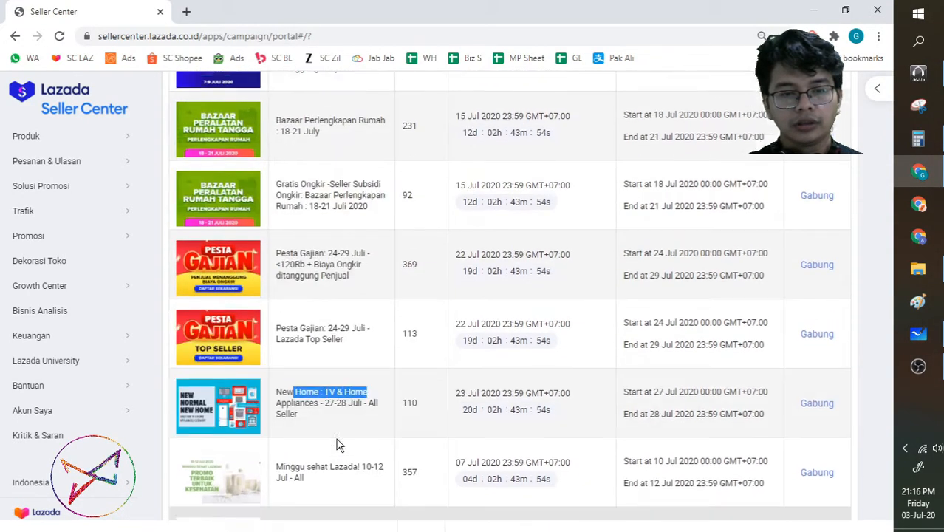
scroll(342, 433, up, 1)
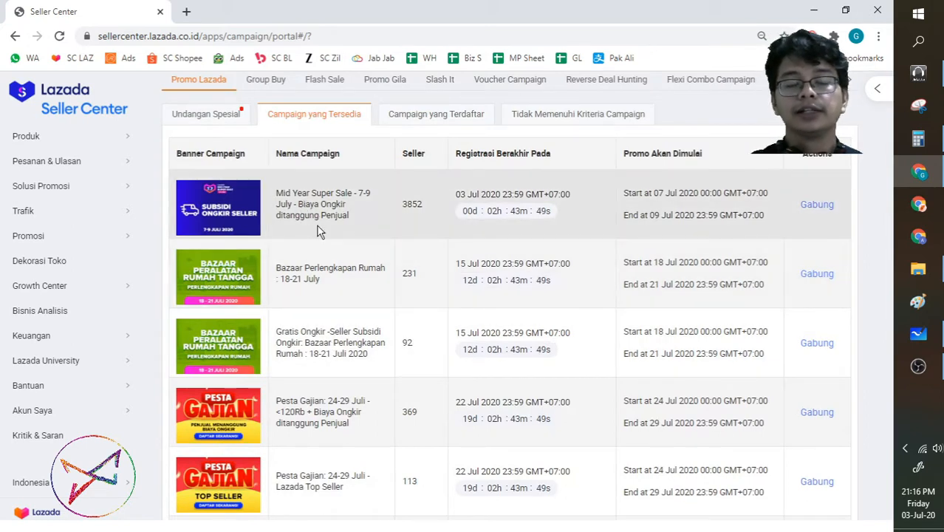
click(339, 215)
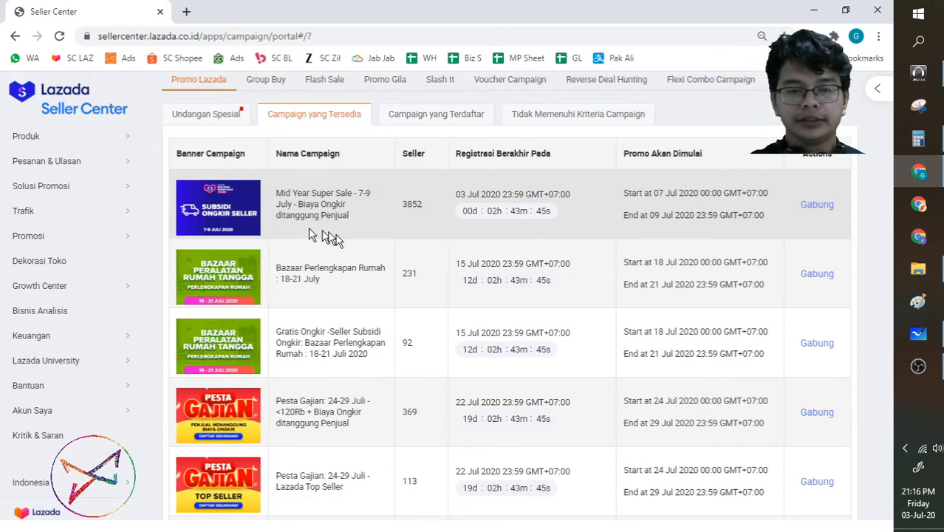
Step: Open the "Pesta Gajian: 24-29 Juli - Lazada Top Seller" campaign, read its product requirements and period, and join it
scroll(298, 378, down, 3)
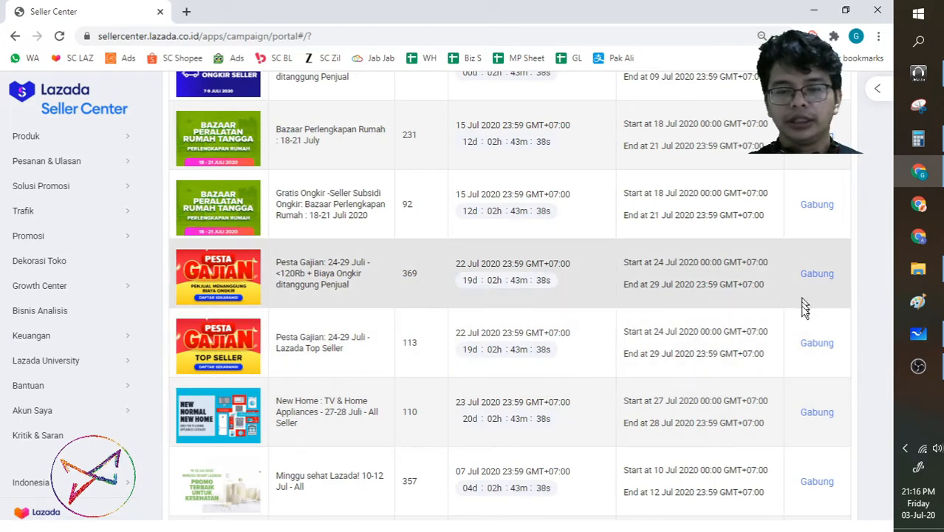
click(815, 346)
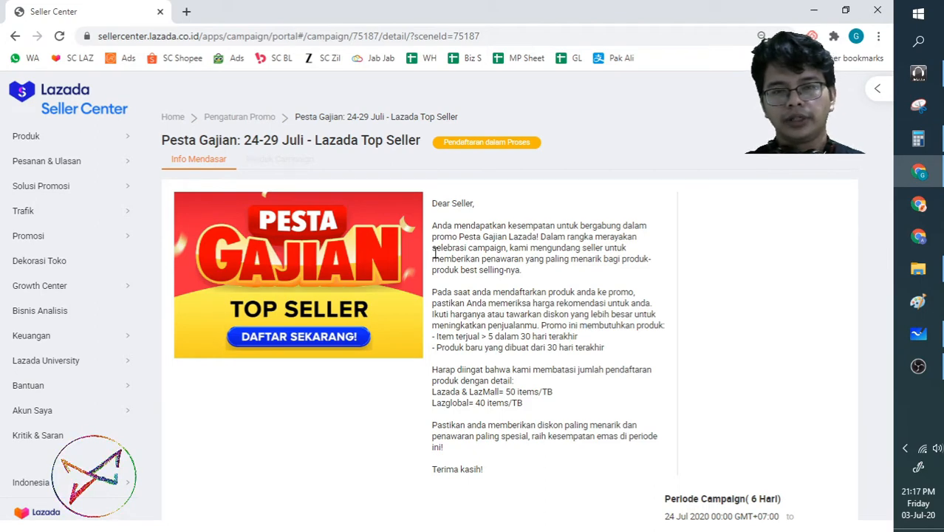
scroll(444, 258, down, 2)
scroll(458, 267, up, 2)
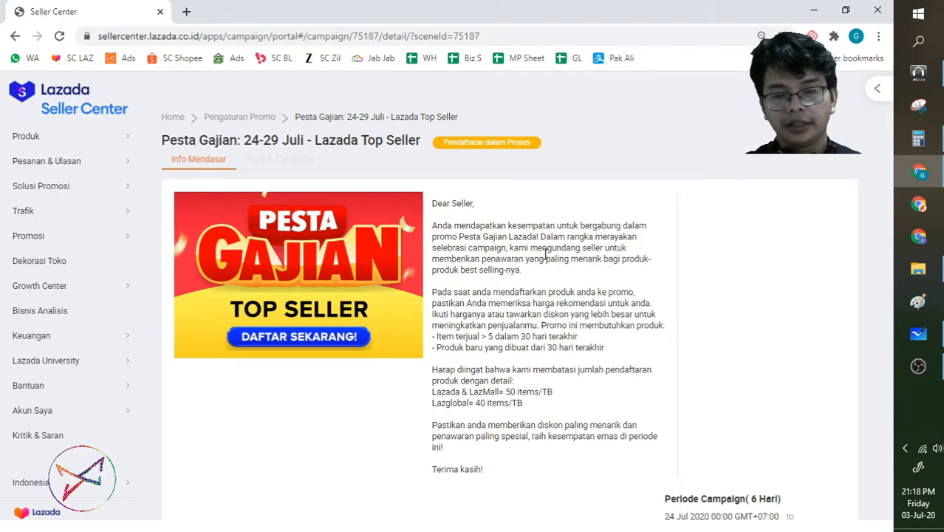
scroll(518, 274, down, 4)
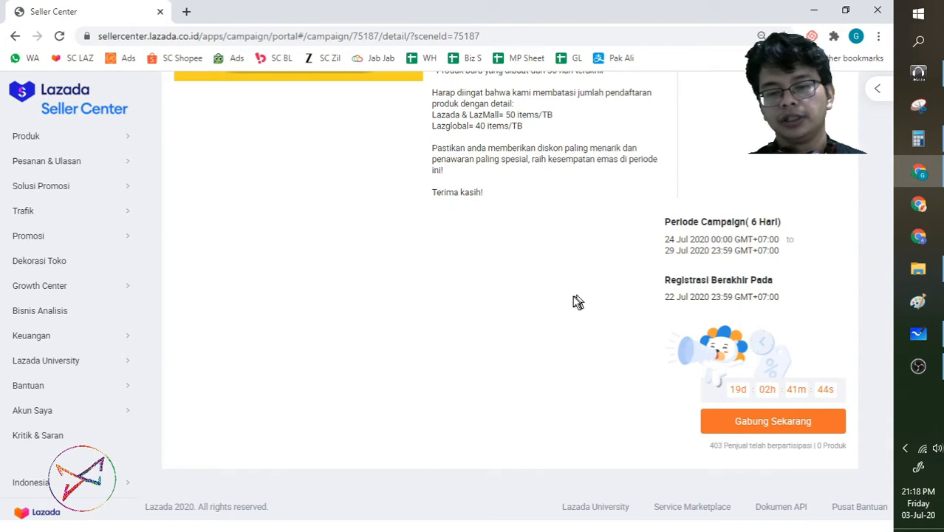
scroll(443, 326, down, 1)
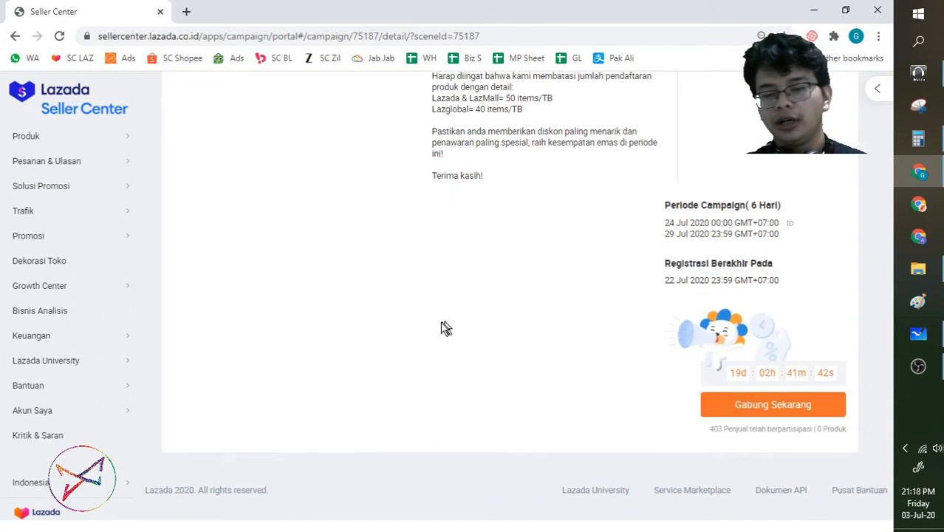
click(745, 412)
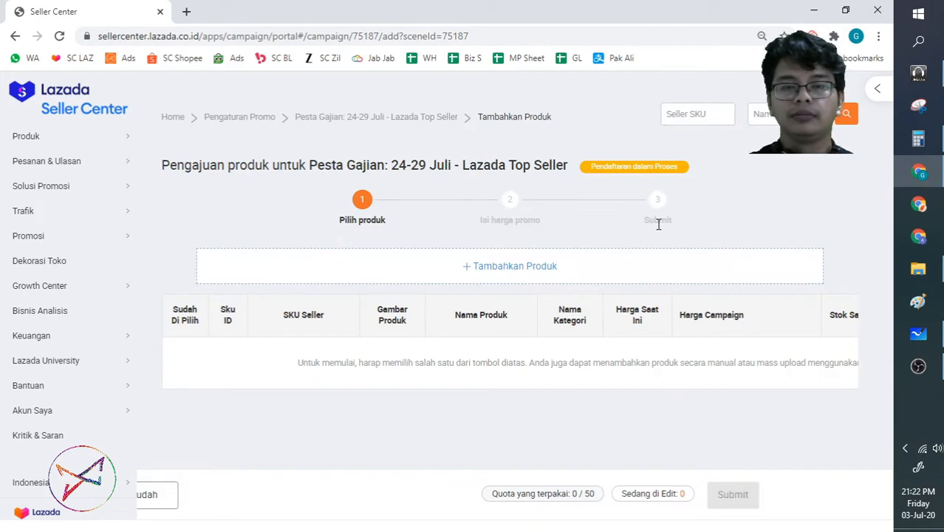
Step: Open the eligible product list for the campaign and select the products priced 12150, 6500 and 5135
click(511, 280)
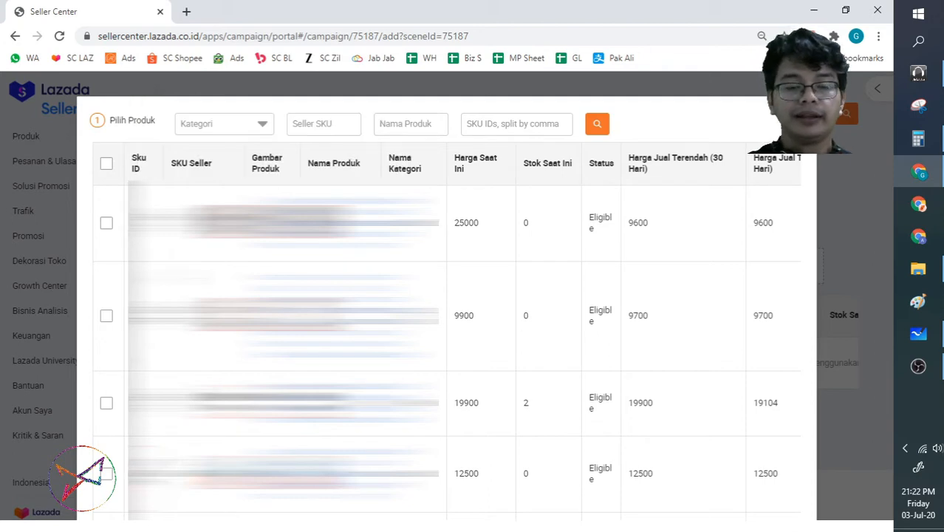
scroll(83, 477, down, 1)
scroll(84, 477, up, 1)
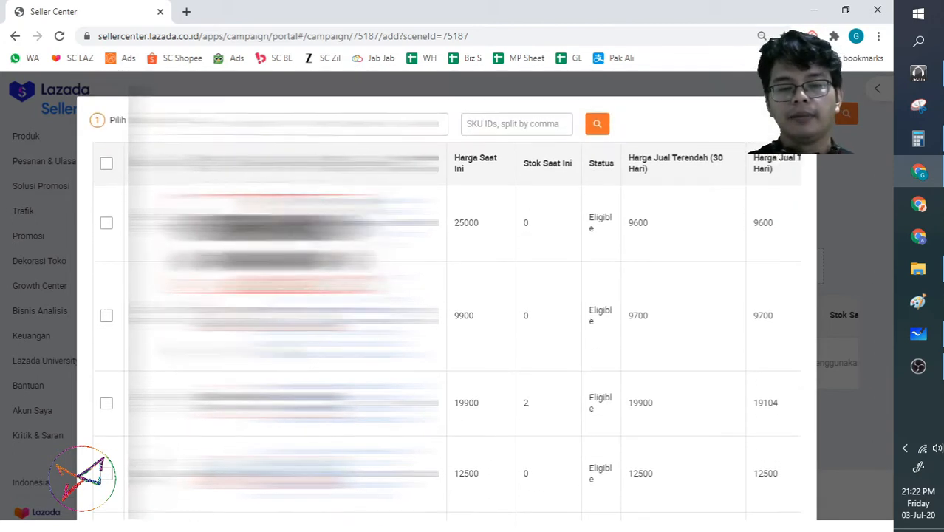
scroll(126, 328, down, 6)
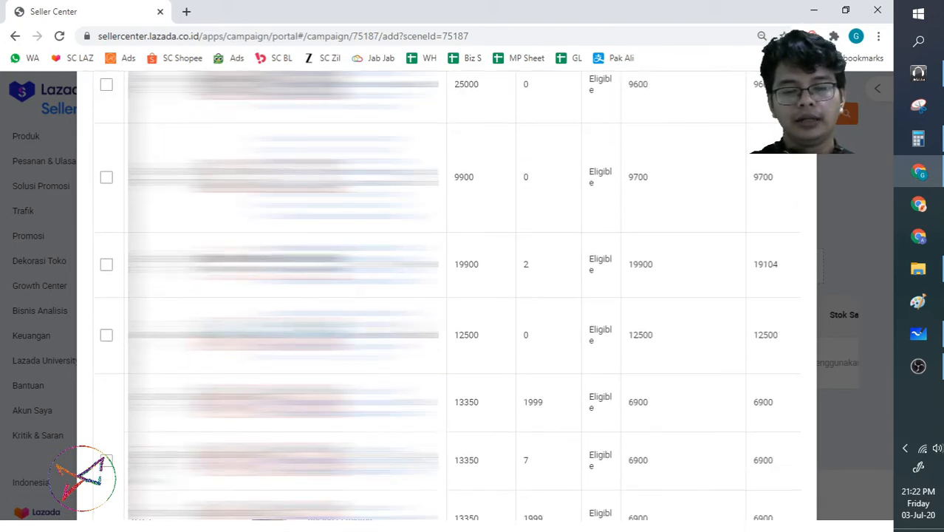
click(107, 263)
scroll(108, 296, down, 1)
click(107, 292)
scroll(107, 297, down, 2)
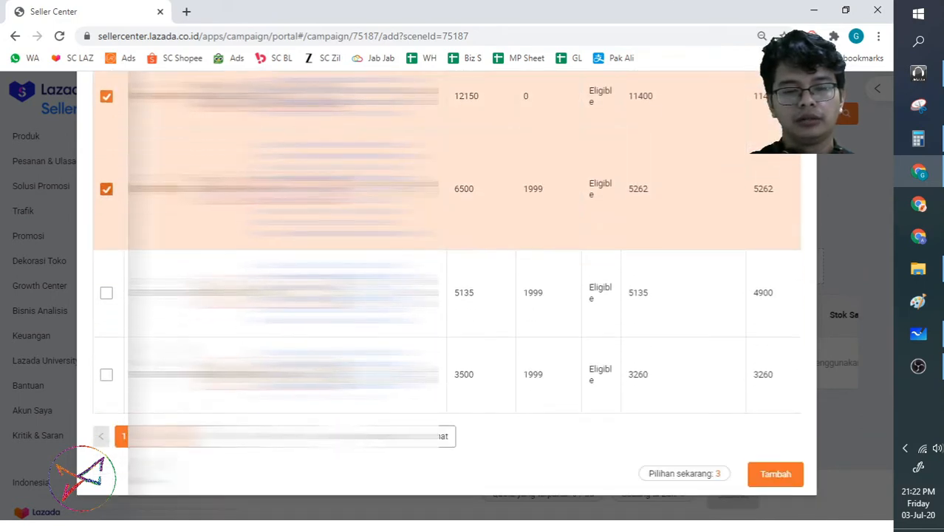
click(106, 294)
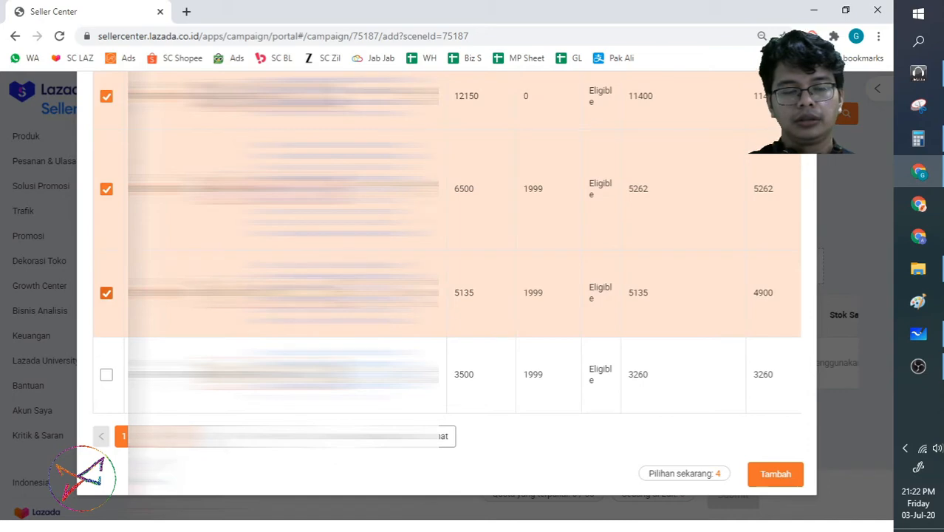
Step: Select the product priced 49000 on the second page of the eligible product list
click(147, 436)
scroll(483, 341, down, 7)
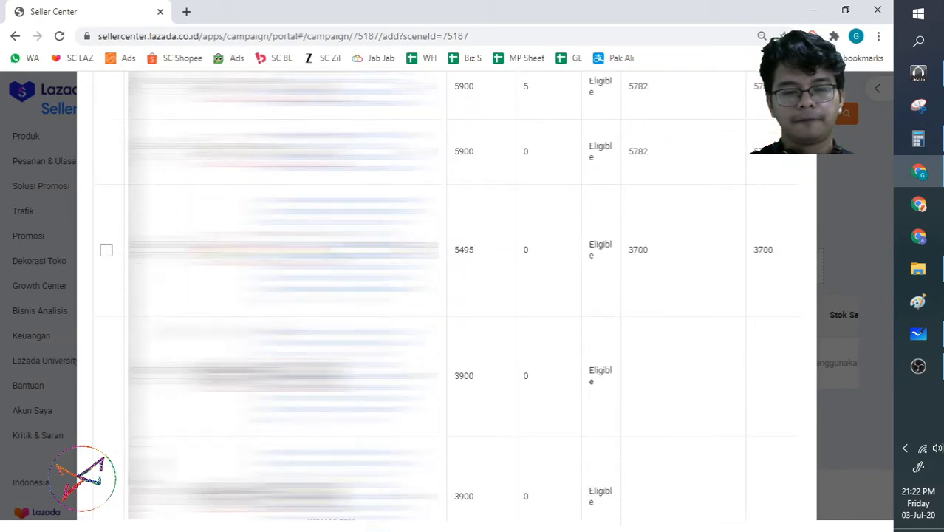
scroll(447, 296, down, 4)
scroll(448, 296, up, 15)
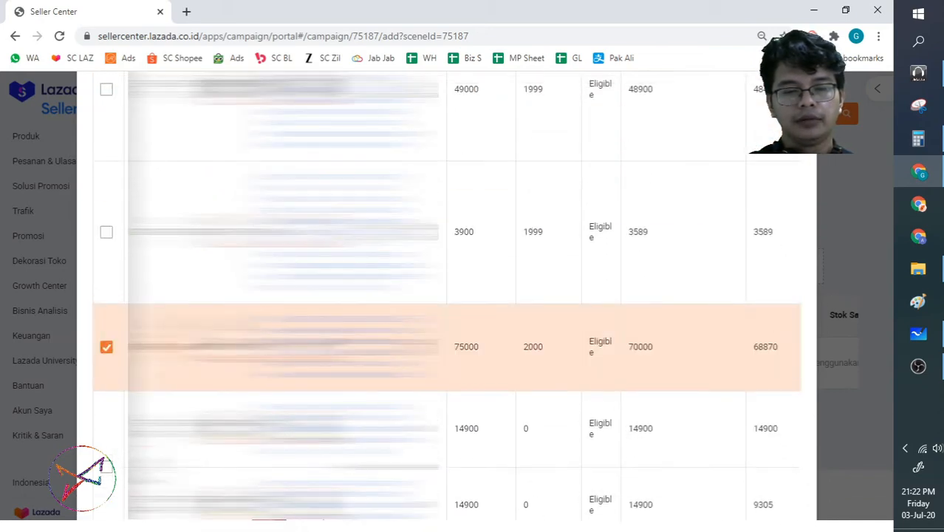
scroll(118, 318, up, 3)
click(108, 256)
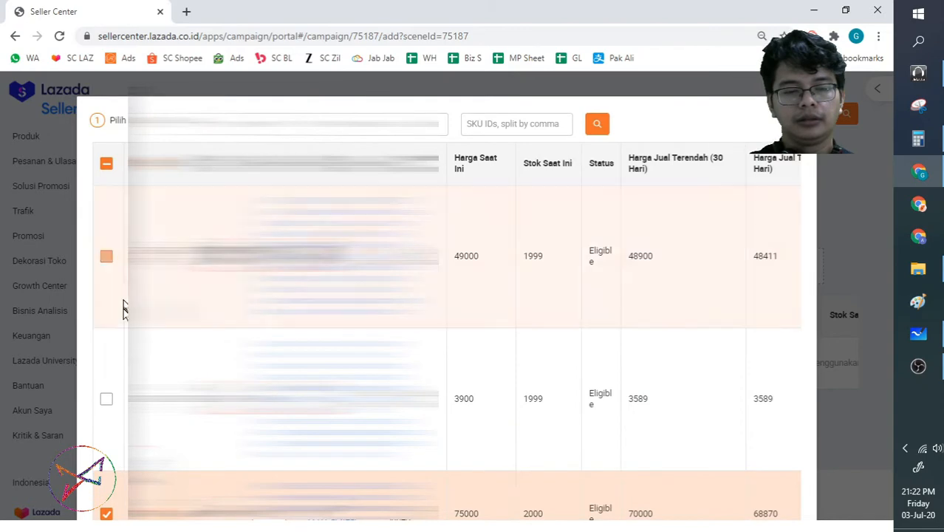
Step: Keep the product priced 75000 in the selection and add the chosen products to the campaign application
scroll(124, 309, down, 8)
scroll(124, 309, up, 5)
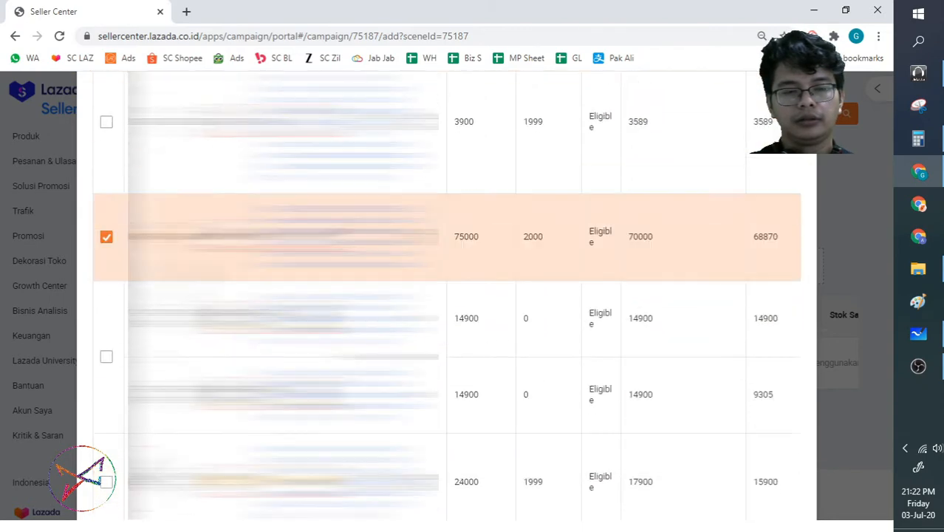
click(111, 240)
click(110, 240)
scroll(529, 293, down, 10)
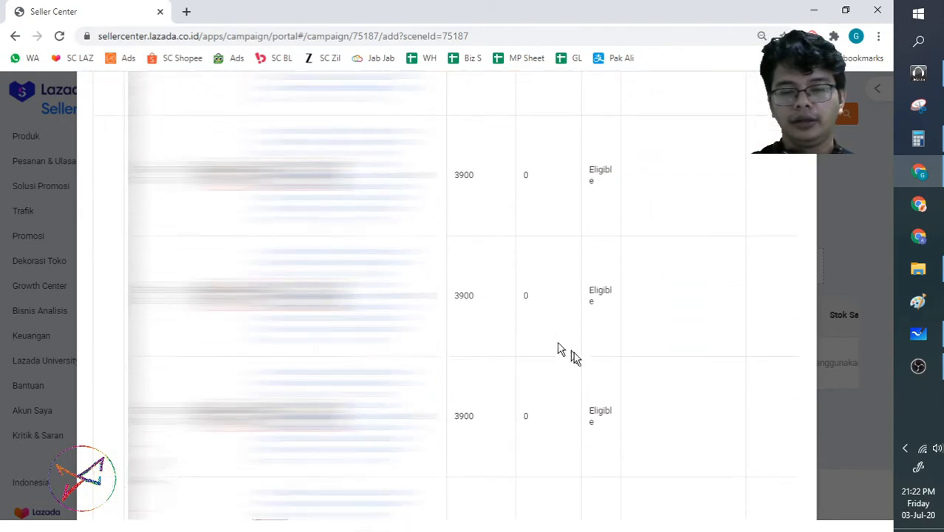
scroll(573, 352, down, 10)
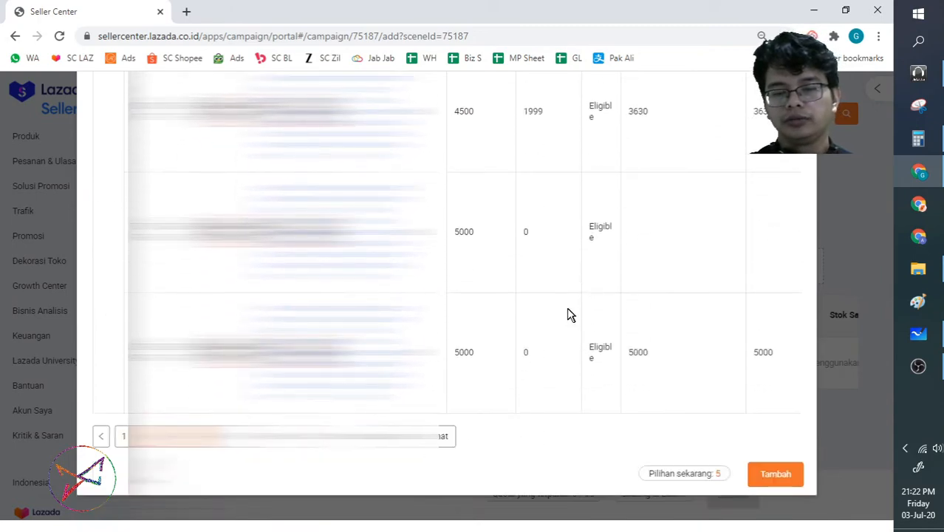
click(775, 477)
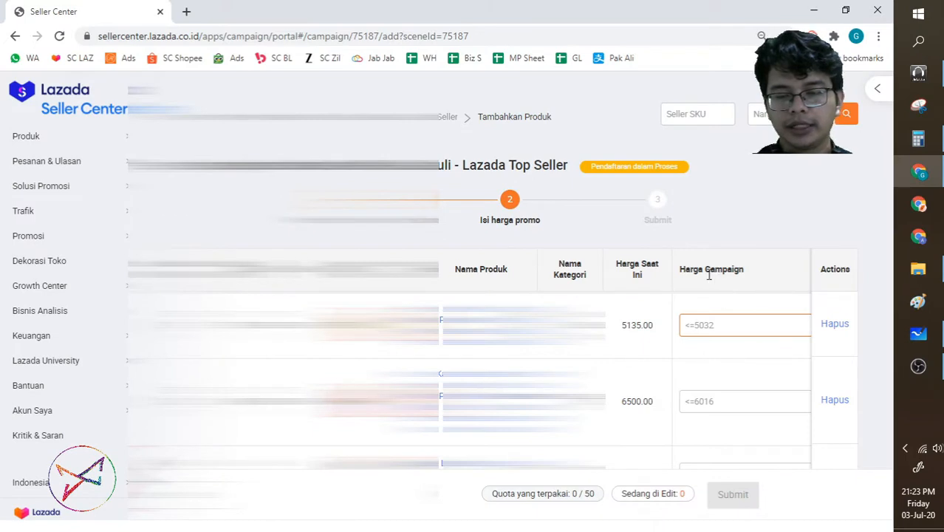
Step: Set the campaign price of the product priced 5135 to 5032
scroll(705, 274, down, 1)
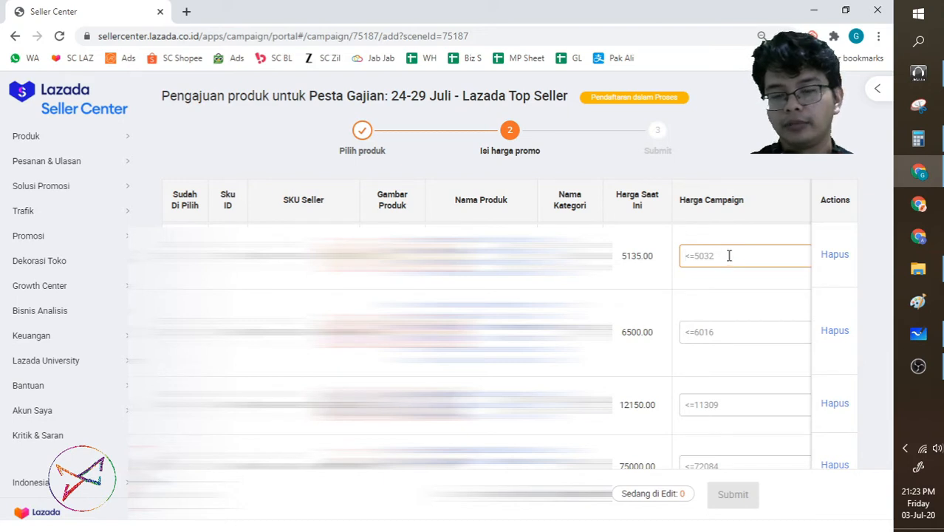
text(50)
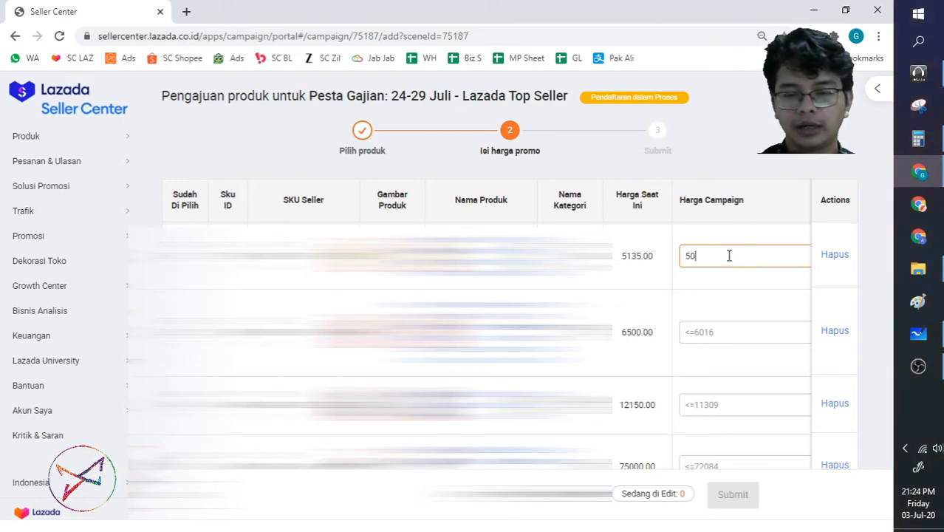
text(32)
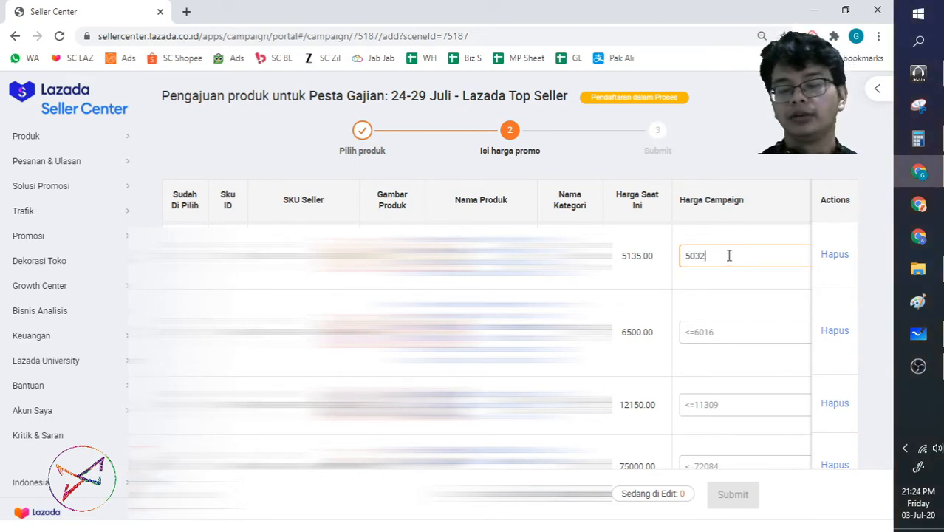
click(741, 164)
Step: Try a campaign price of 5100 for the product priced 5135, and set it back to 5032
click(712, 256)
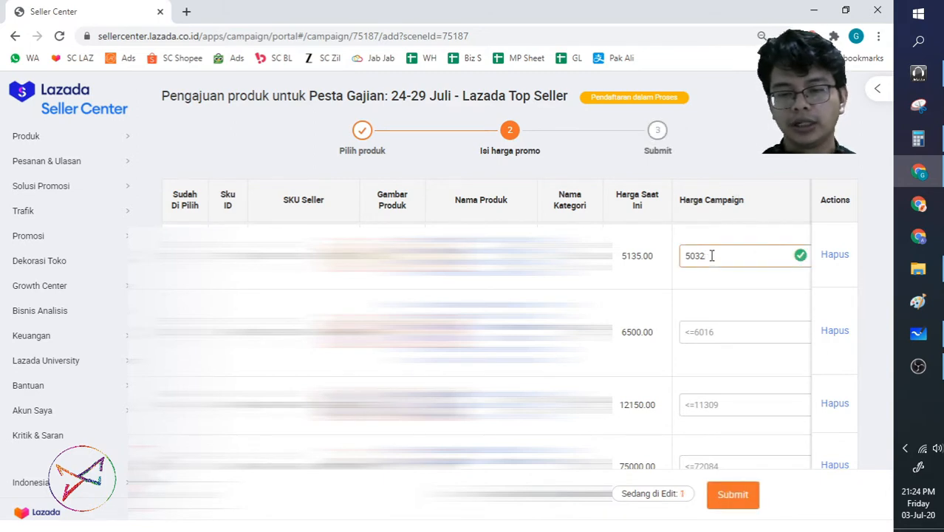
text(100)
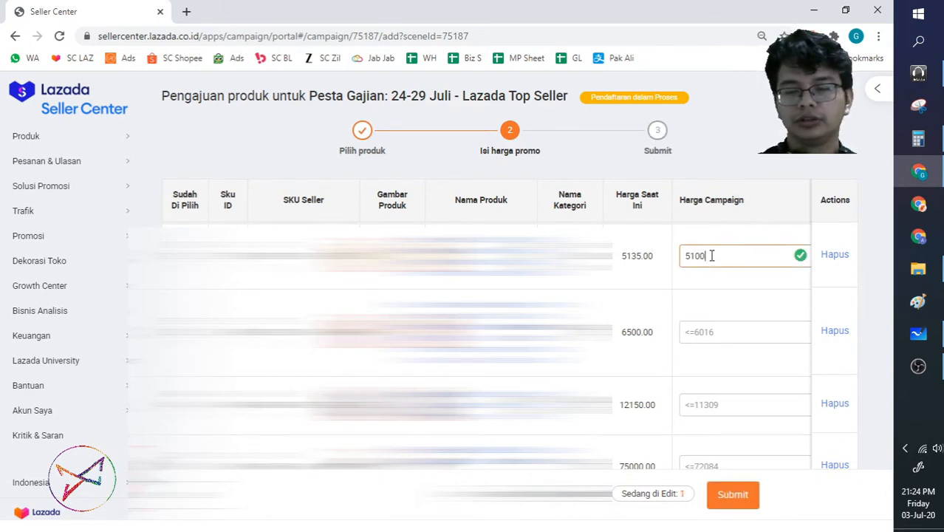
click(765, 130)
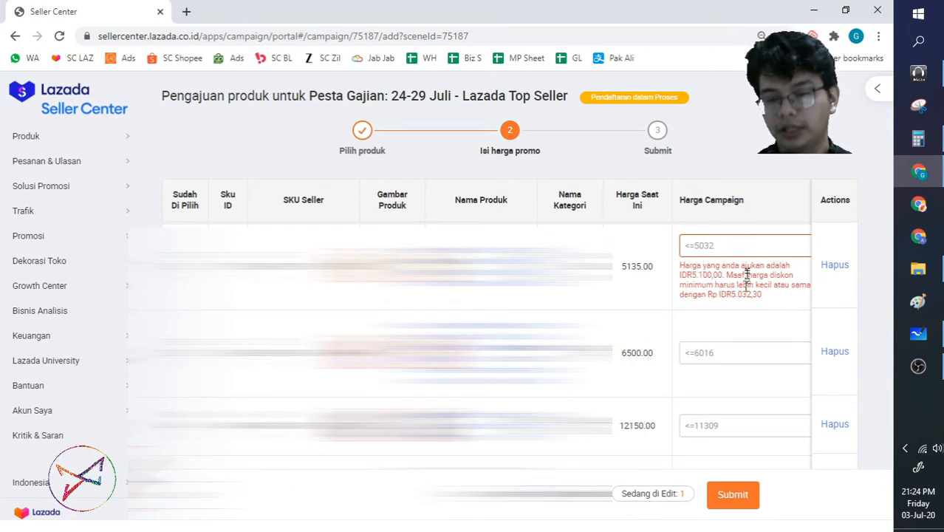
click(734, 245)
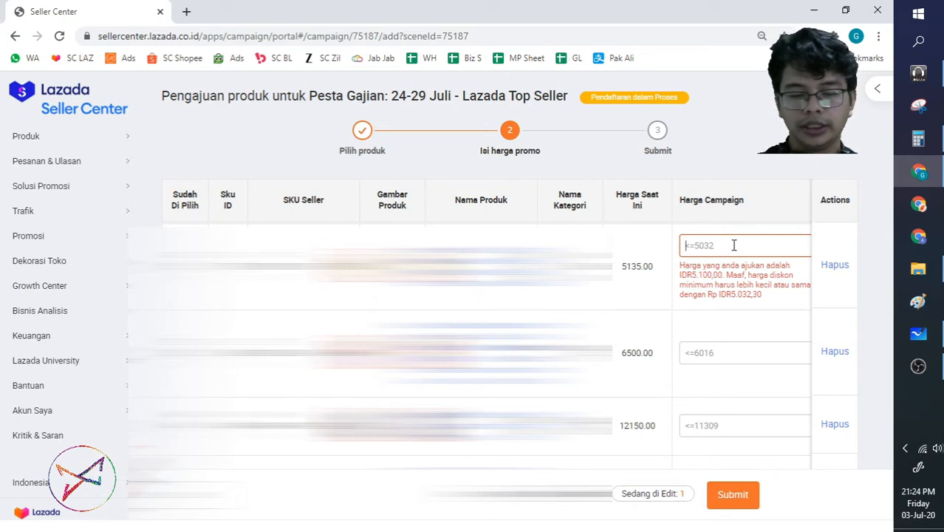
text(5032)
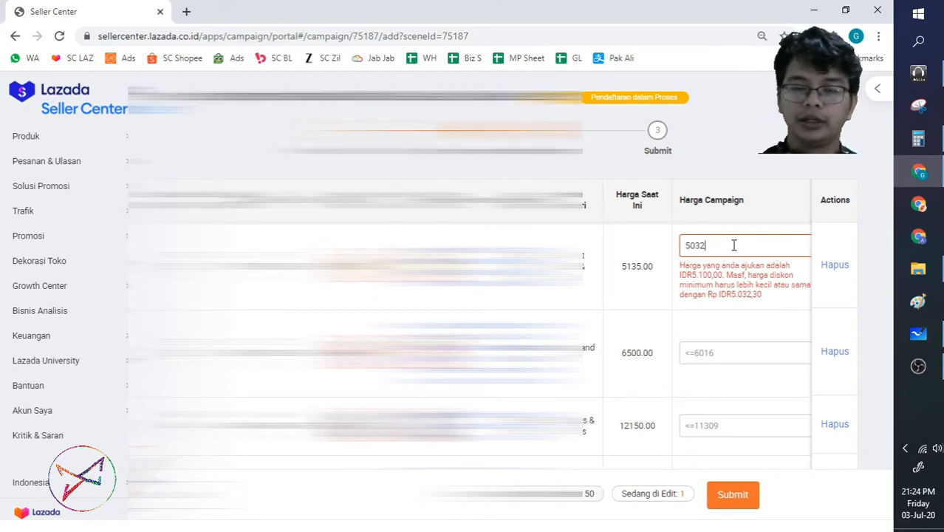
click(794, 173)
Step: Set the campaign price of the product priced 5135 to 4900
double_click(721, 257)
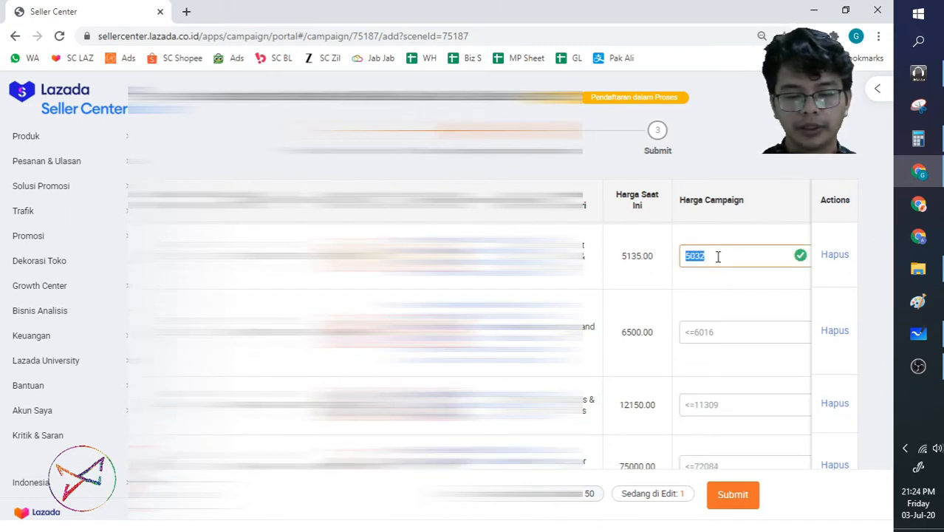
text(4900)
click(780, 163)
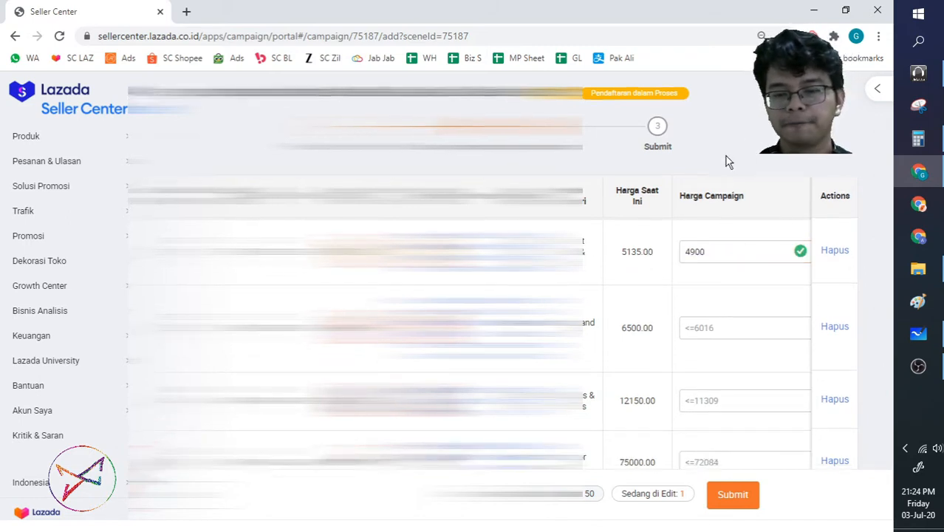
Step: Set the campaign price of the product priced 6500 to 6016
scroll(739, 177, down, 2)
click(701, 200)
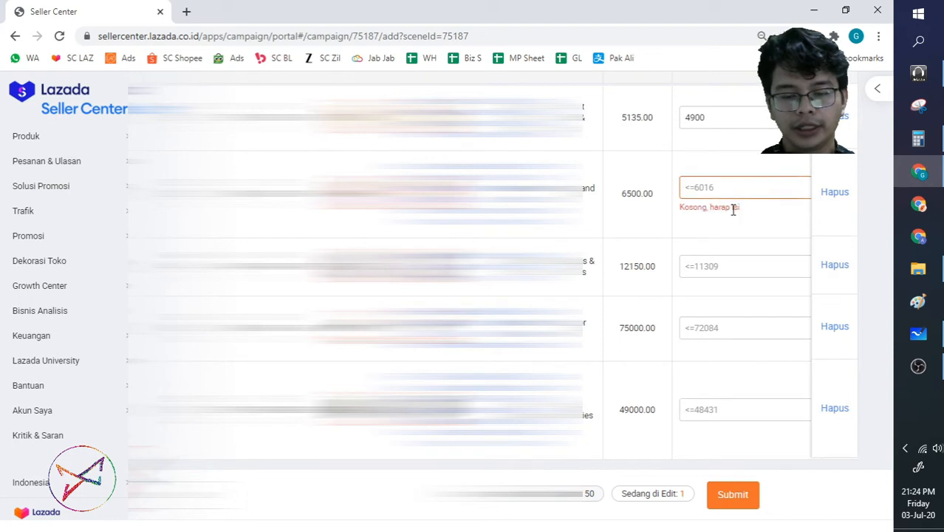
right_click(732, 212)
click(700, 190)
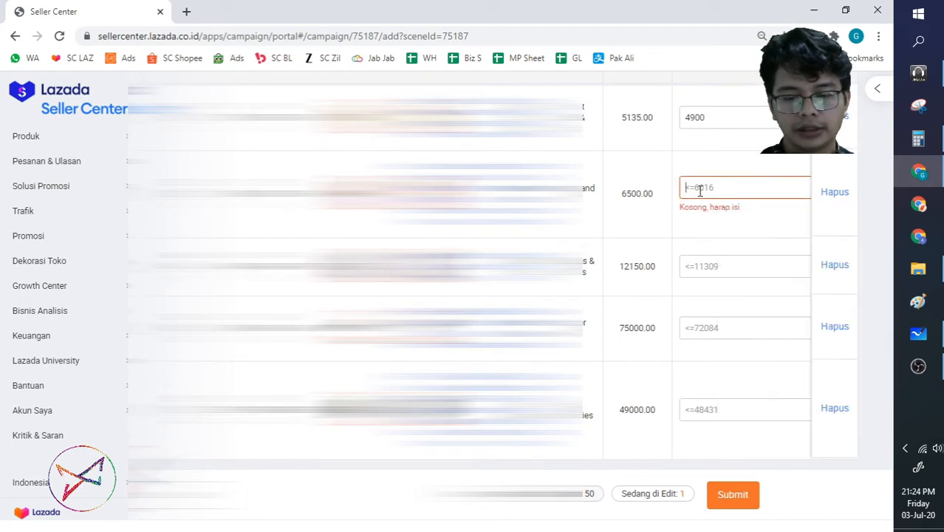
text(16016)
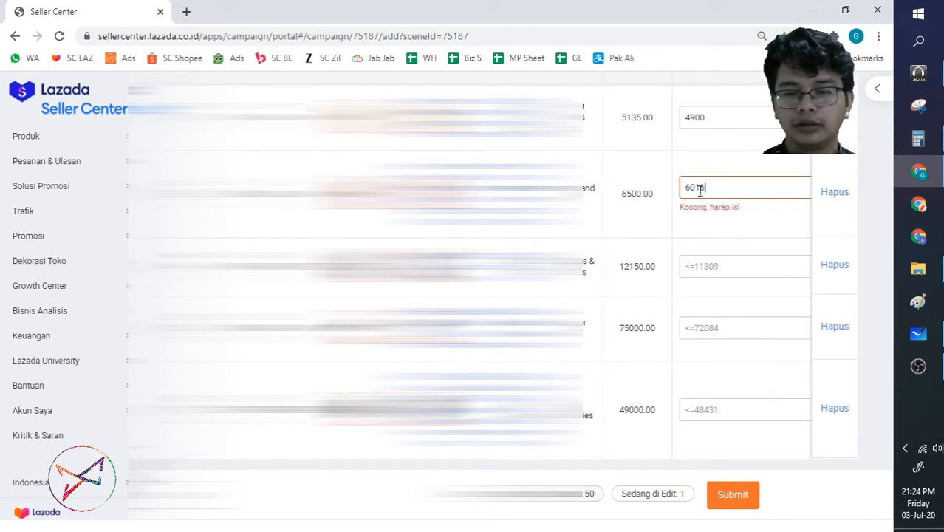
Step: Set the campaign prices to 11300 for the product priced 12150 and 72000 for the product priced 75000
key(ctrl+minus)
key(ctrl+minus)
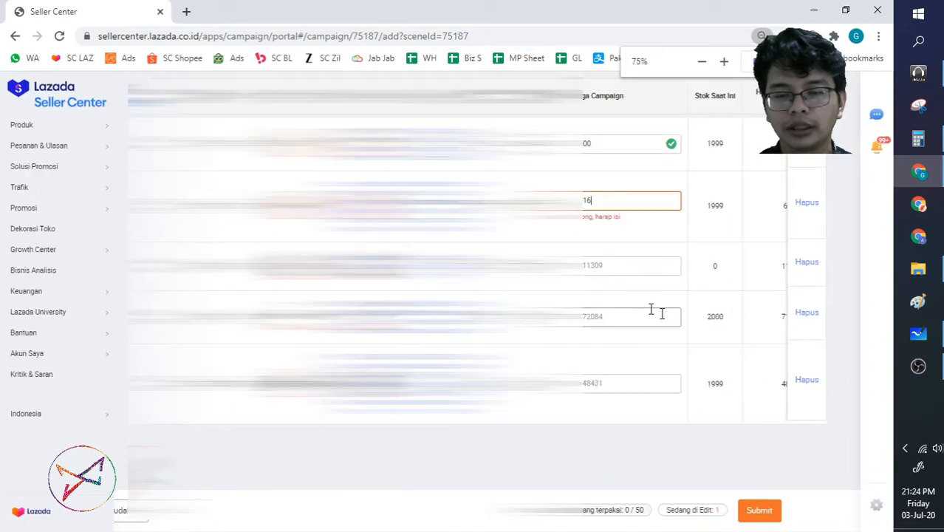
key(ctrl+plus)
click(648, 278)
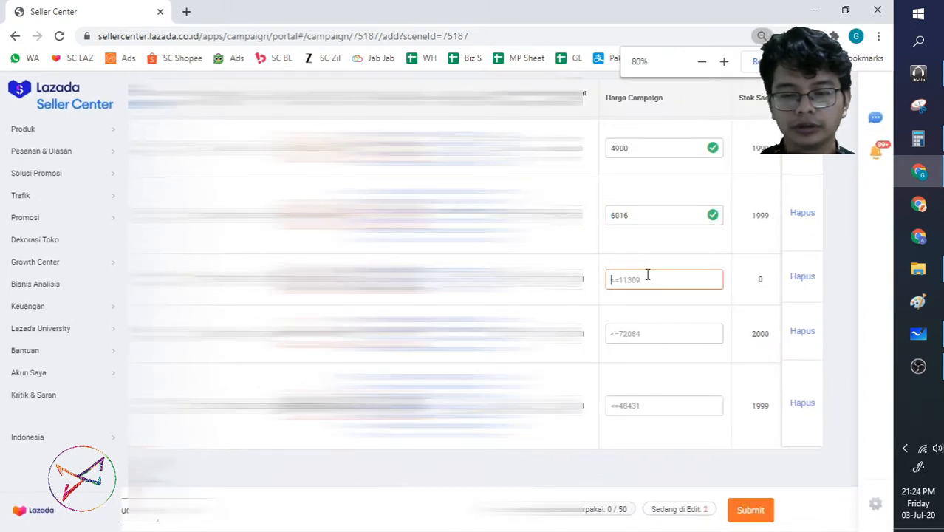
text(11300)
click(652, 332)
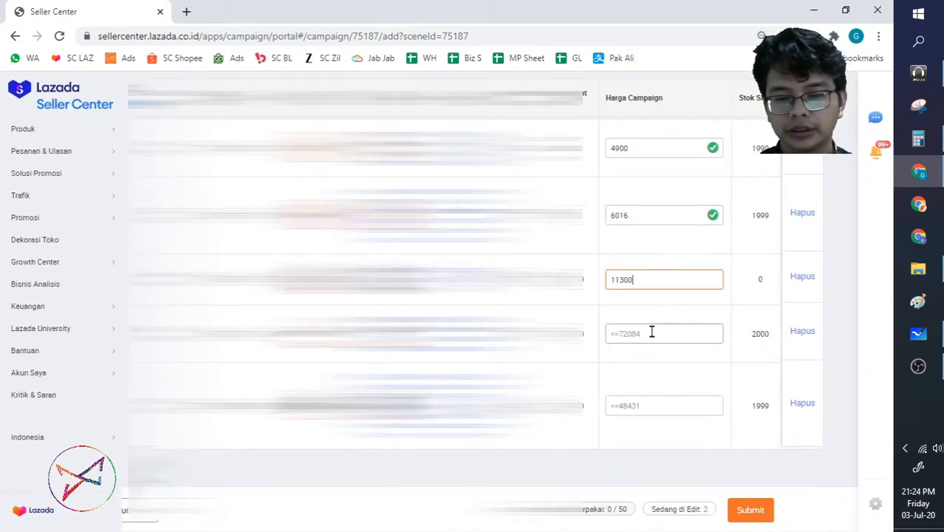
text(72000)
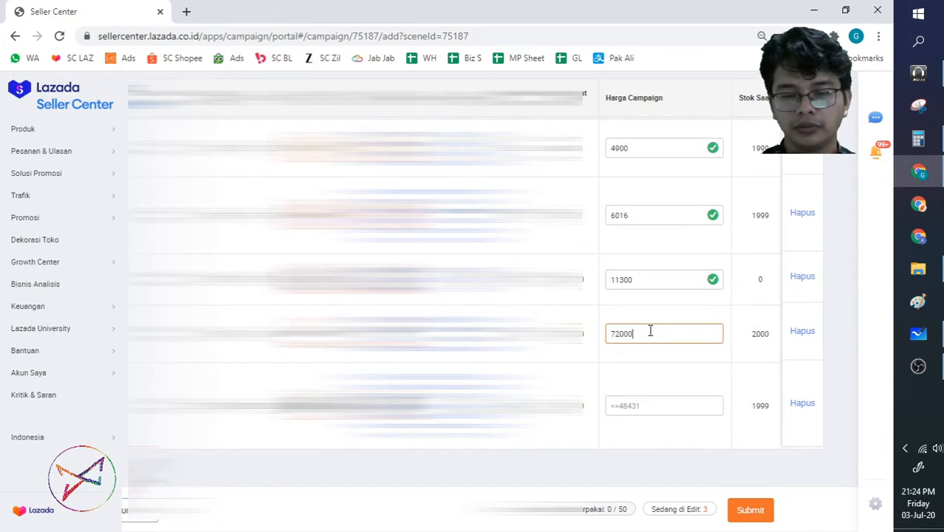
Step: Set the campaign price of the product priced 49000 to 48300
click(678, 411)
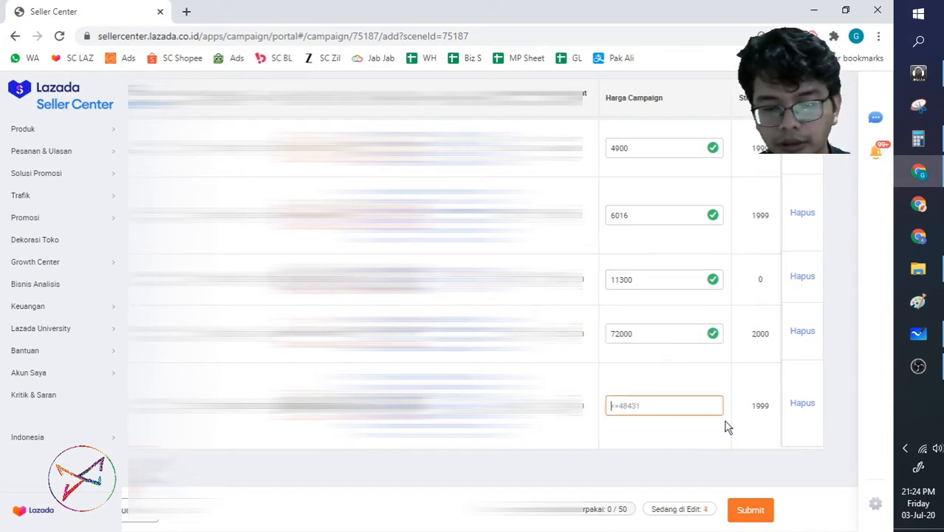
text(48300)
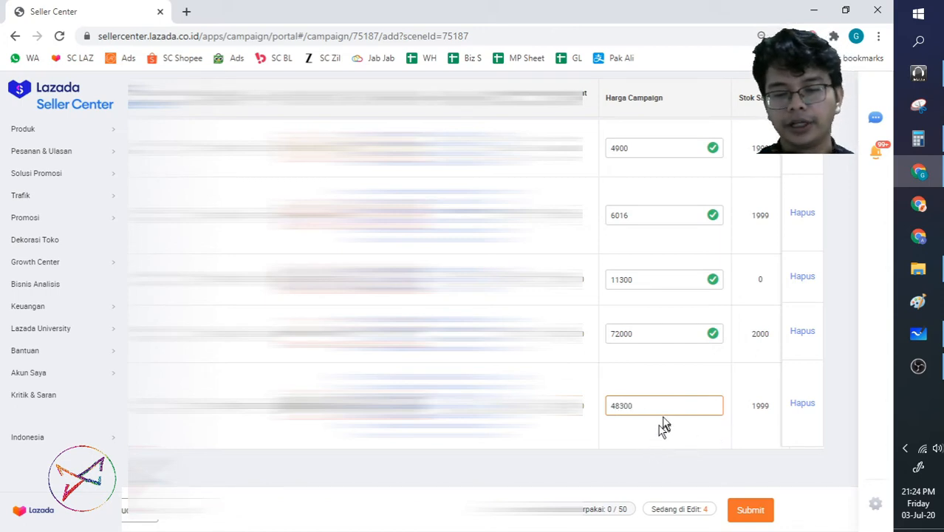
scroll(660, 428, down, 1)
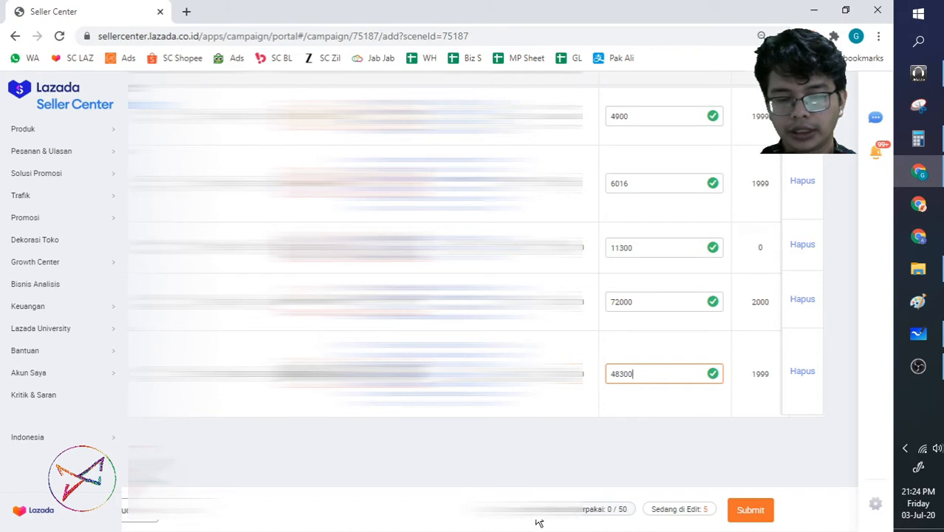
click(706, 509)
click(676, 464)
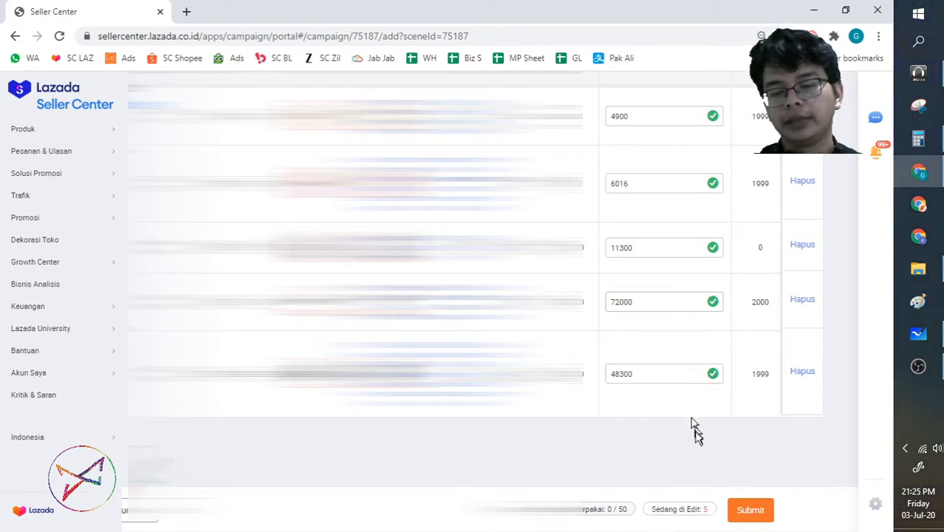
Step: Submit the priced products to the campaign and review the registered product list
scroll(658, 451, up, 2)
scroll(658, 451, down, 2)
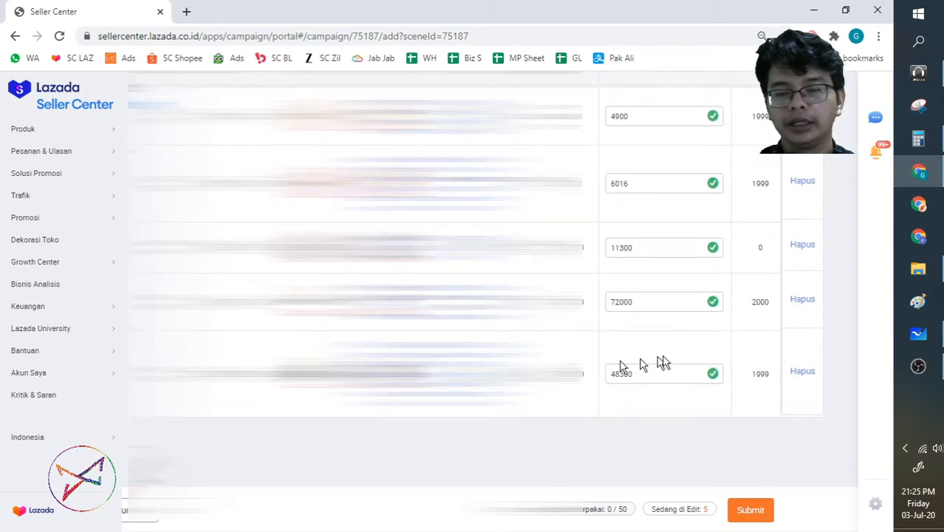
click(761, 508)
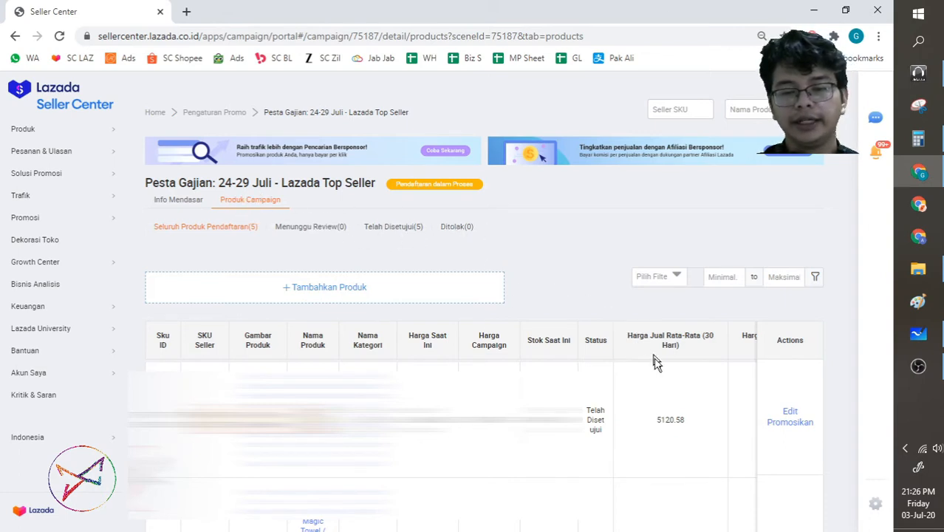
scroll(658, 362, down, 2)
scroll(666, 295, up, 2)
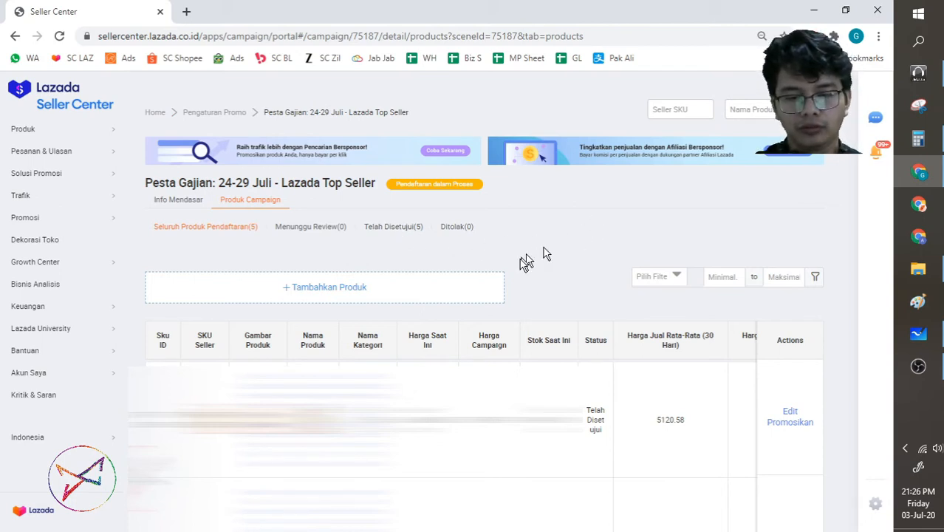
Step: Reopen the campaign's product selection, close the eligible product list without adding anything, and check the used quota
click(337, 290)
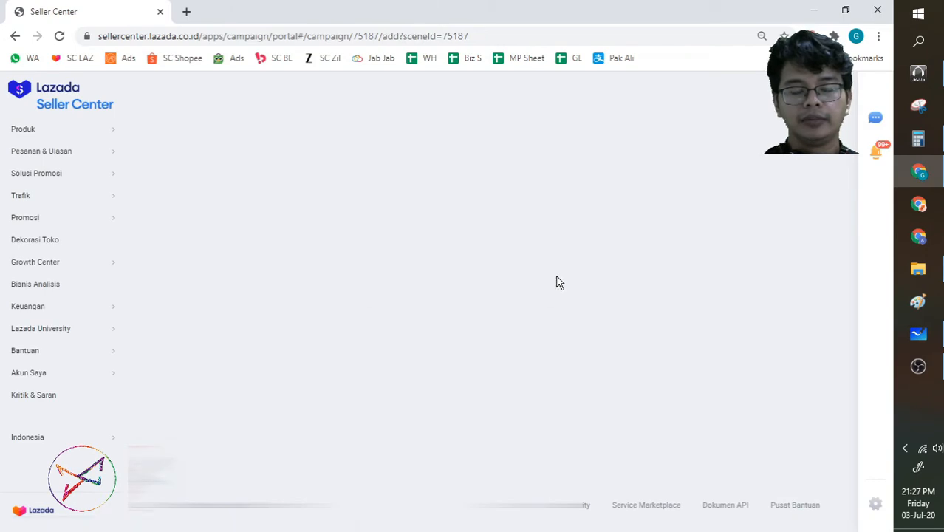
click(500, 249)
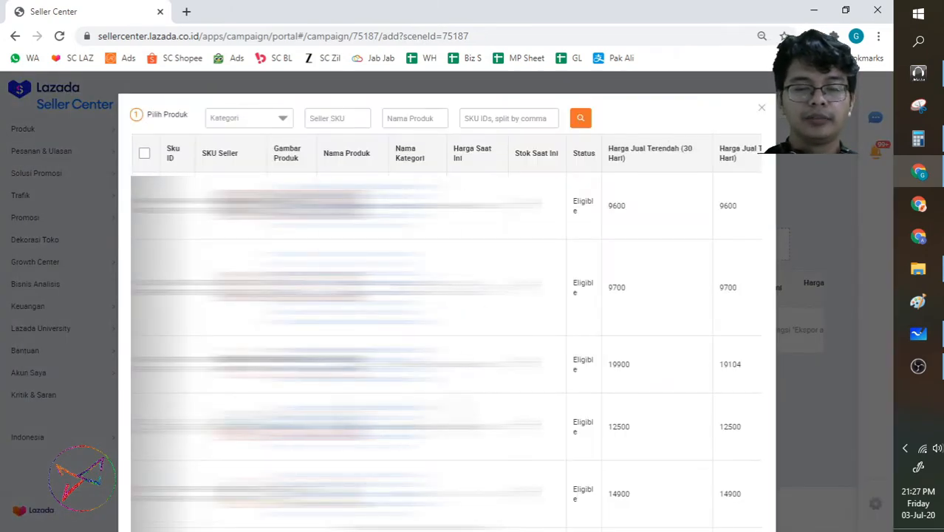
click(762, 109)
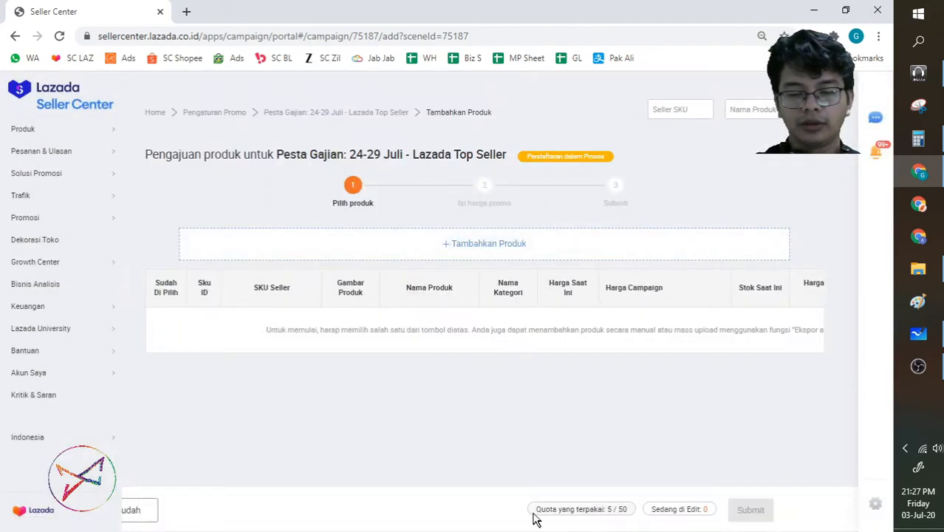
drag(535, 509, 613, 509)
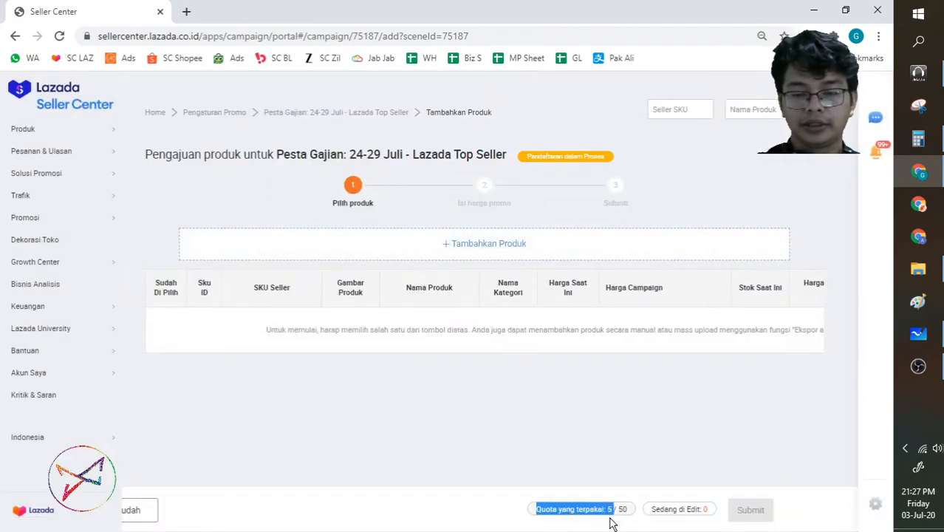